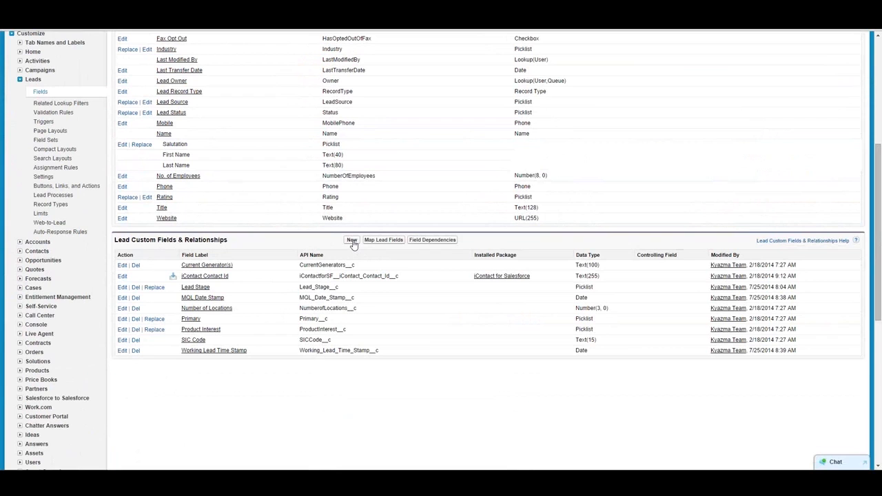
# Start a new custom field on the Lead object with the Auto Number data type and continue to its details
pyautogui.click(352, 241)
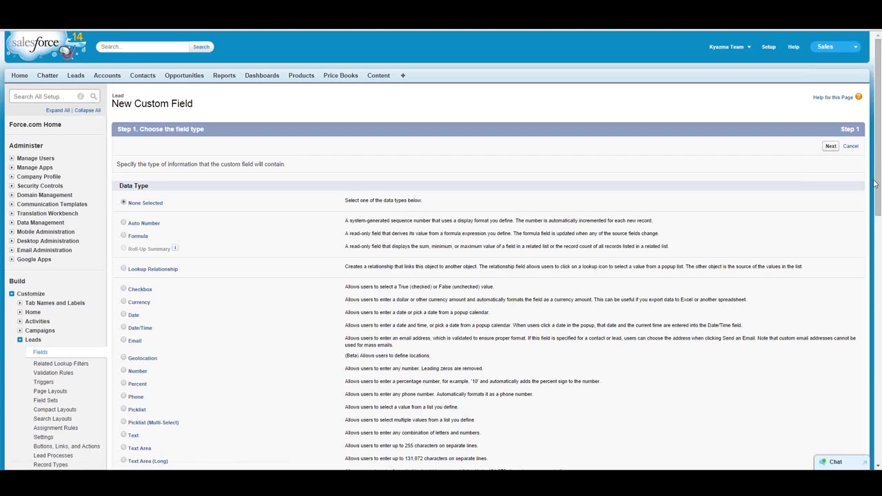
pyautogui.moveTo(879, 187); pyautogui.dragTo(878, 233)
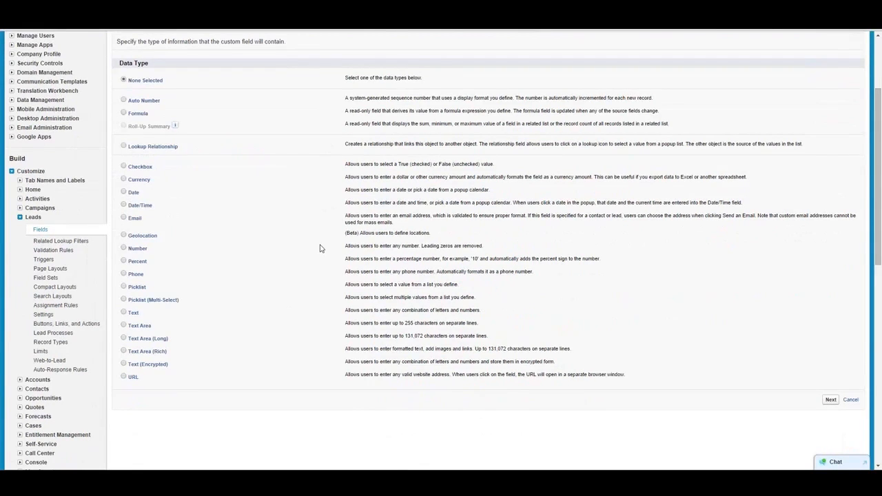
pyautogui.click(124, 101)
pyautogui.click(830, 400)
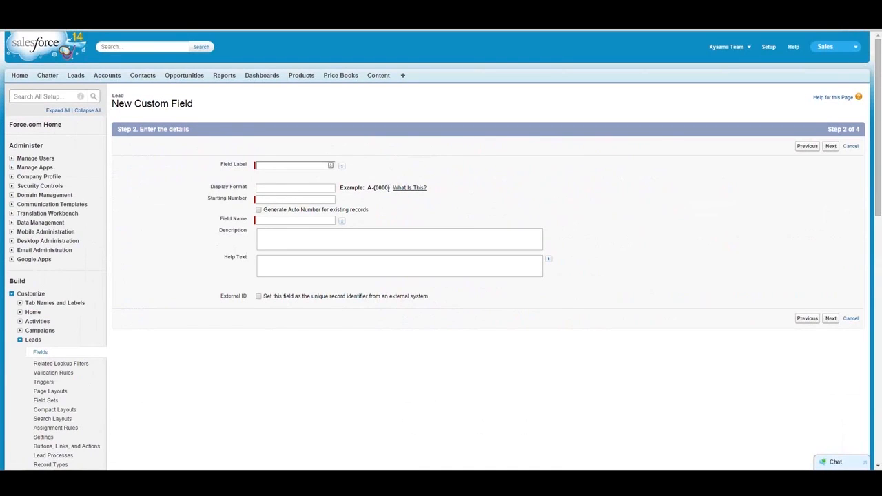
# Read the display format help, including its substitution variables and examples, and return to the Auto Number field details
pyautogui.click(405, 190)
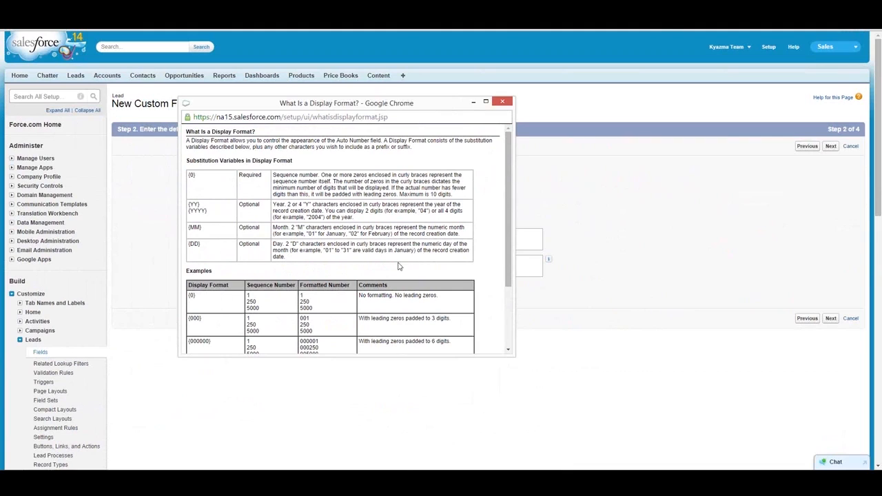
pyautogui.moveTo(507, 269); pyautogui.dragTo(508, 327)
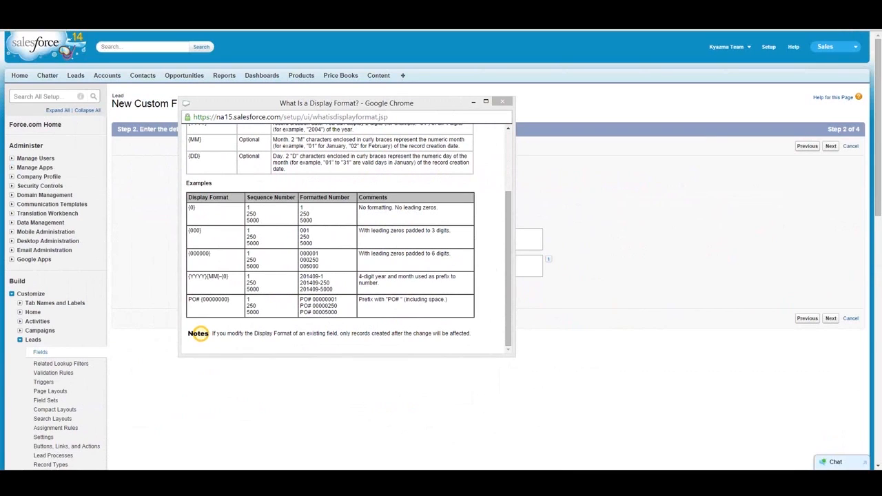
pyautogui.click(505, 102)
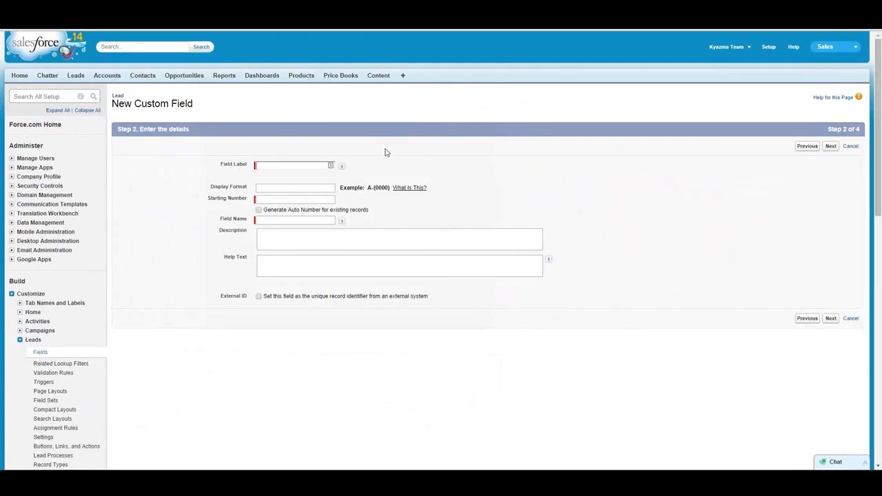
pyautogui.click(273, 200)
# Change the new Lead field's data type to Formula and continue to the output type choice
pyautogui.click(807, 146)
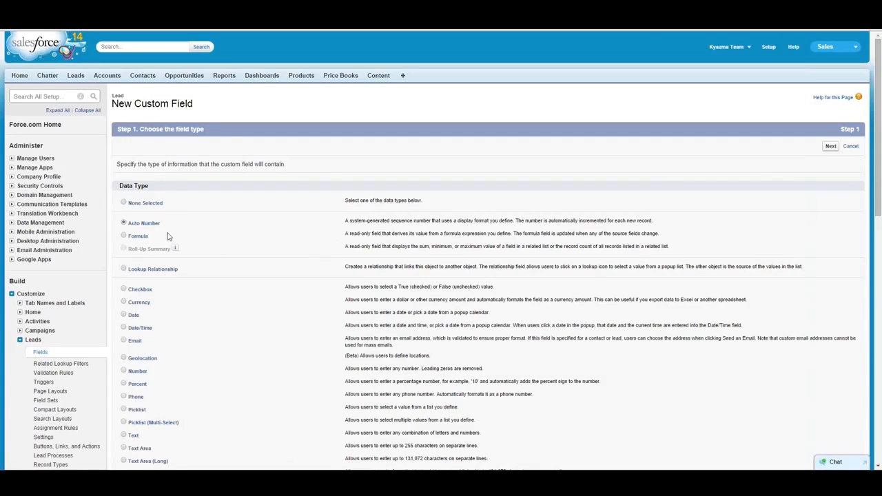
pyautogui.click(124, 237)
pyautogui.click(832, 147)
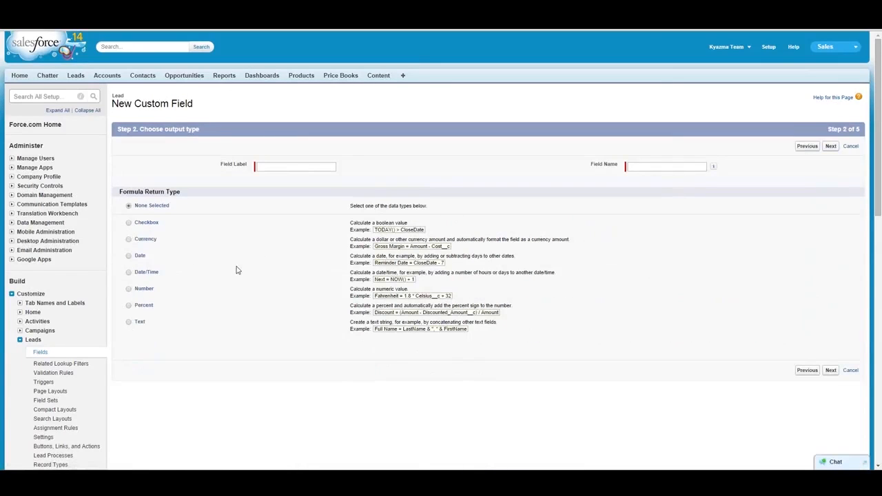
# Compare the options offered for the Currency, Date, Number, Percent and Text formula return types
pyautogui.click(129, 239)
pyautogui.click(128, 257)
pyautogui.click(128, 290)
pyautogui.click(129, 306)
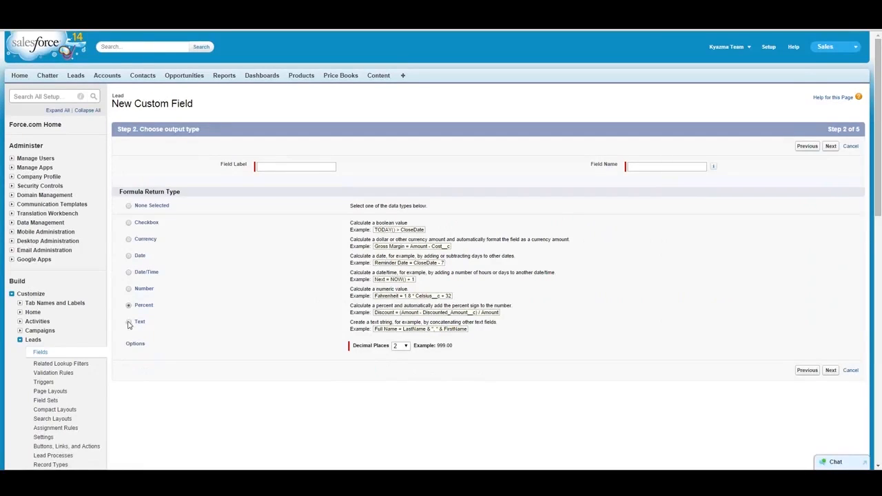
pyautogui.click(128, 323)
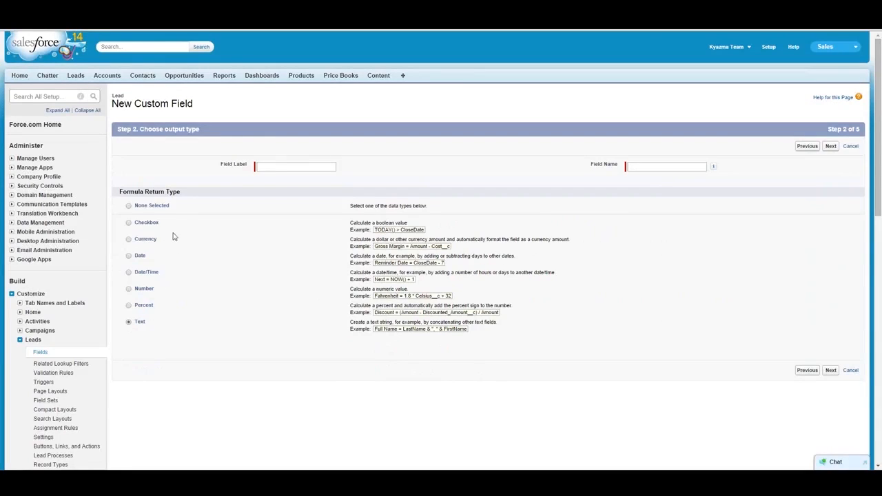
# Label the formula field "test" with the Checkbox return type and continue to the formula editor
pyautogui.click(129, 225)
pyautogui.click(269, 167)
pyautogui.write('test')
pyautogui.press('Tab')
pyautogui.click(831, 371)
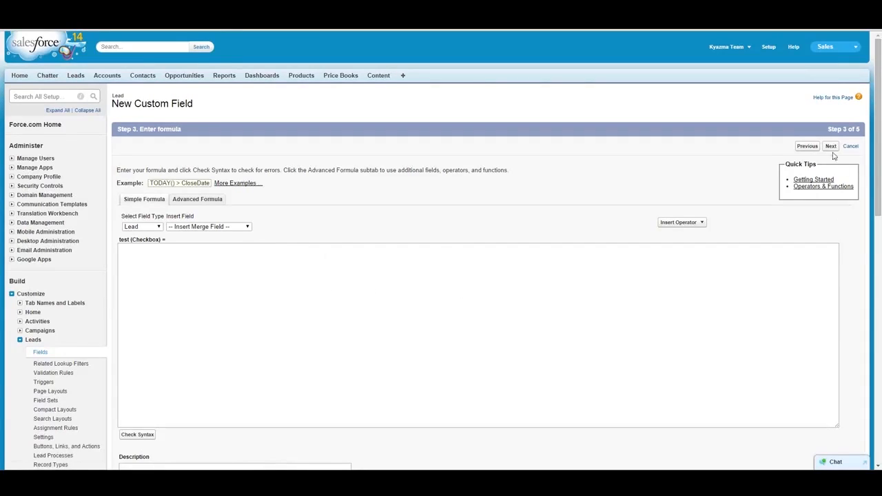
# Change the test field's return type to Currency and return to the formula editor
pyautogui.click(812, 148)
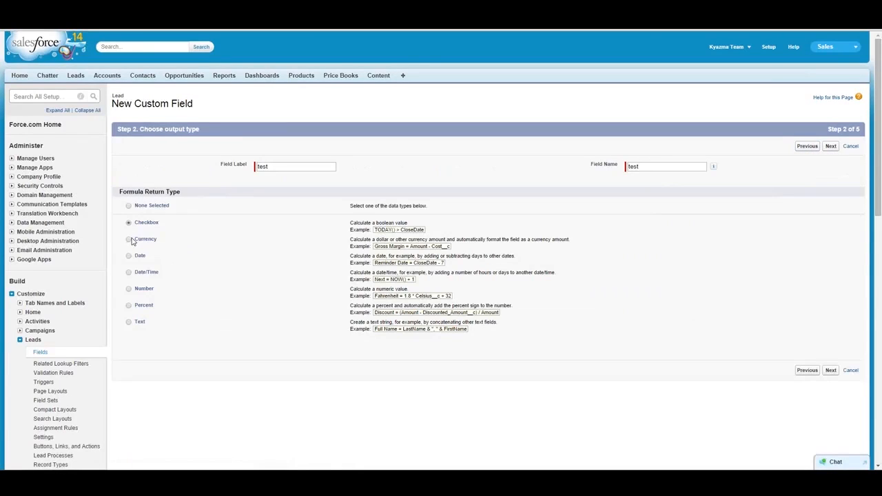
pyautogui.click(129, 240)
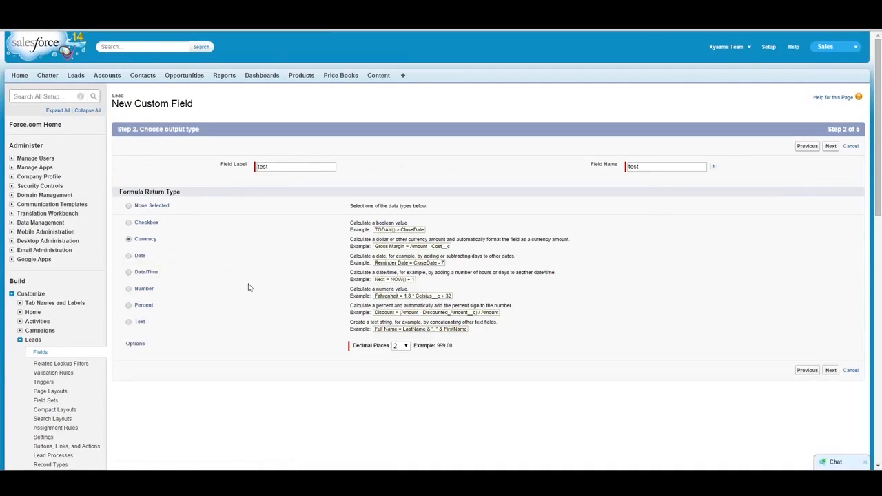
pyautogui.click(831, 371)
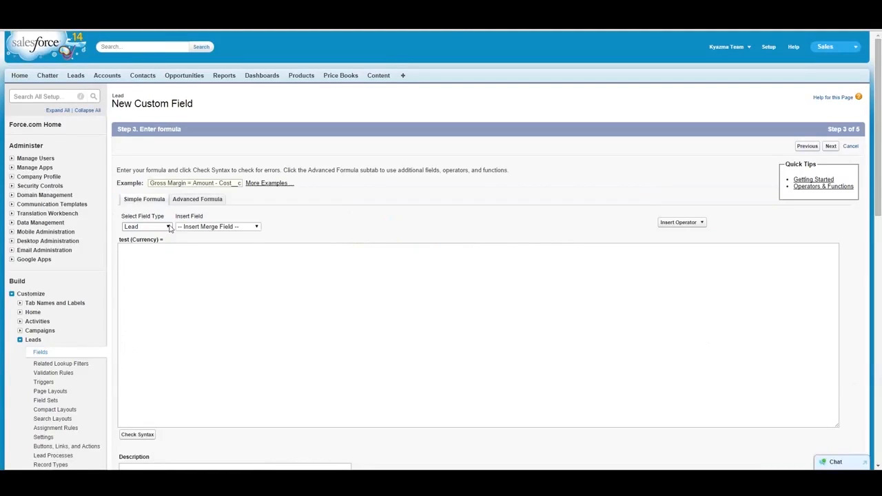
# Insert the Lead's Annual Revenue merge field into the simple formula
pyautogui.click(168, 255)
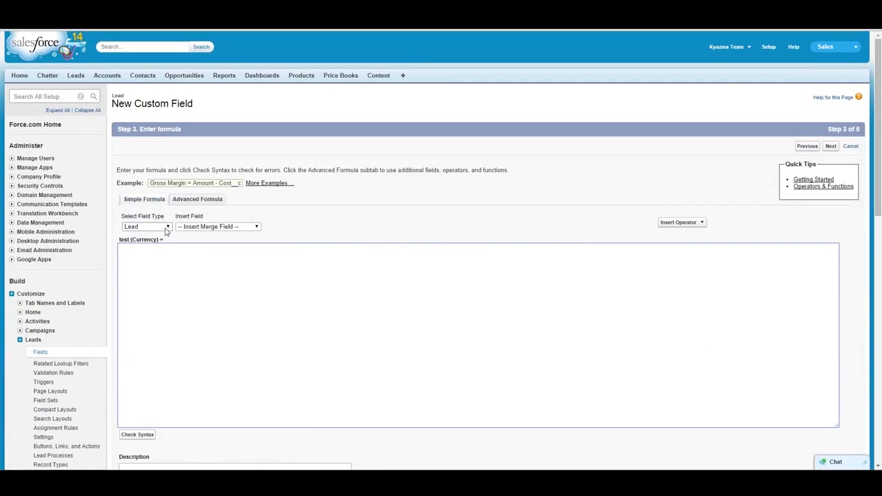
pyautogui.click(200, 227)
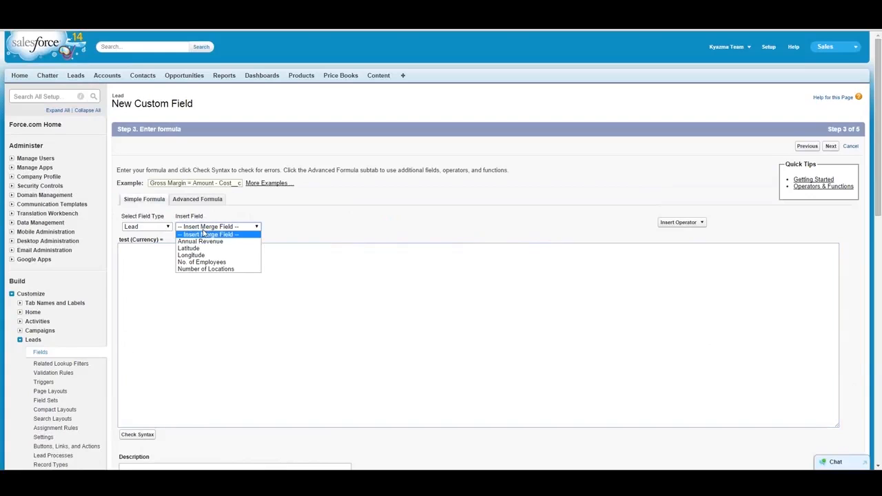
pyautogui.click(202, 242)
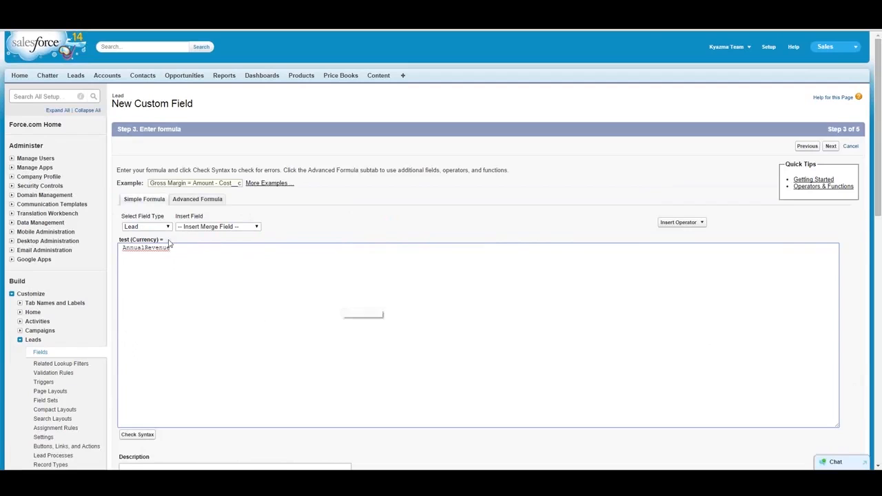
# Switch to the advanced formula editor and insert the Annual Revenue field followed by the * operator
pyautogui.click(196, 201)
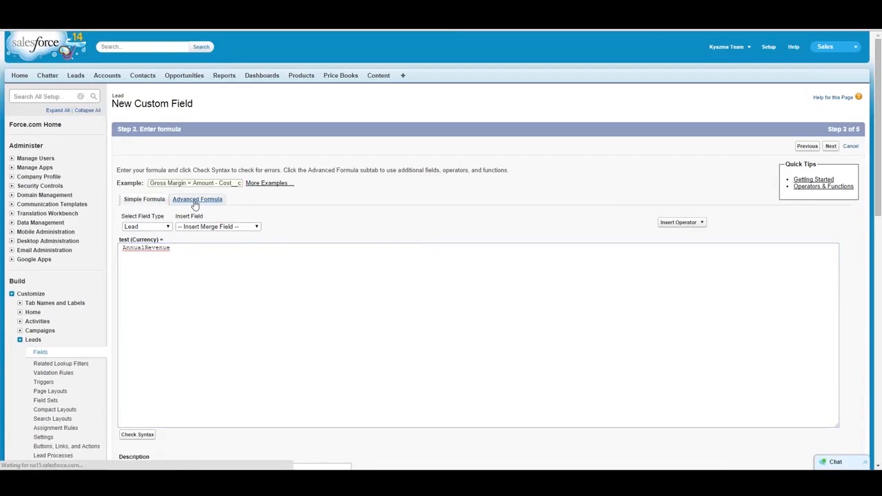
pyautogui.click(135, 217)
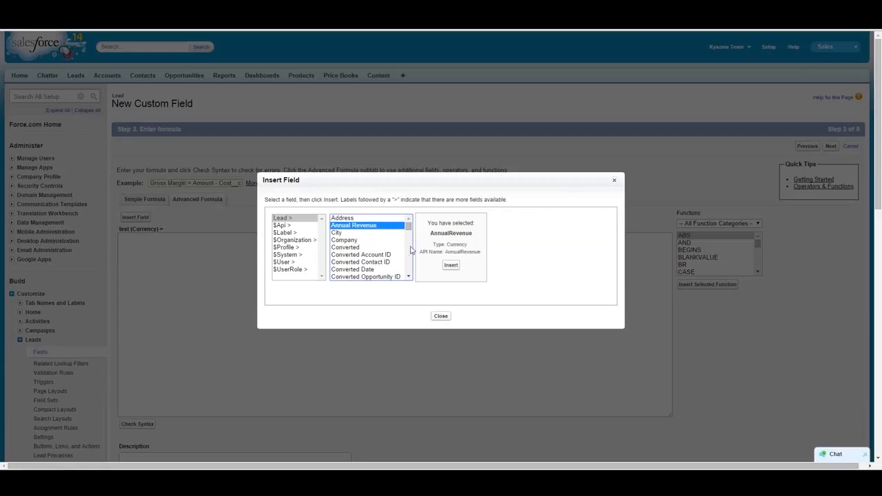
pyautogui.click(451, 266)
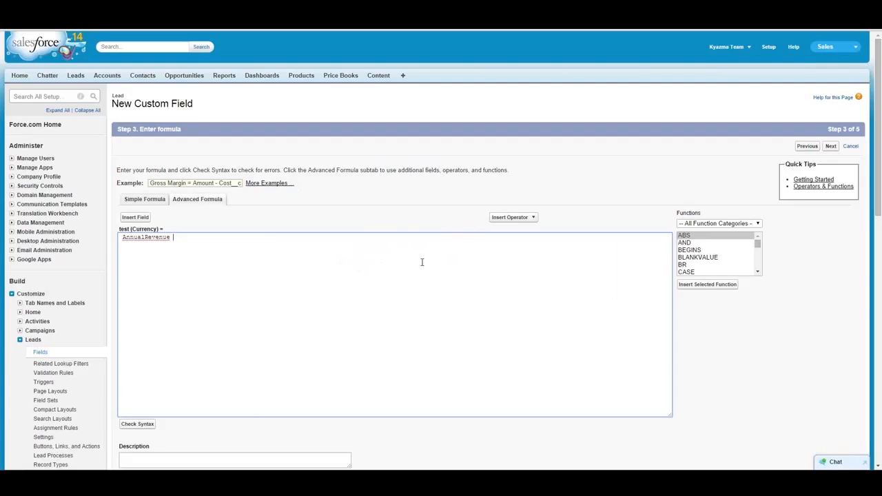
pyautogui.write('*')
# Insert the Lead's Company field after the multiplication operator in the formula
pyautogui.click(136, 218)
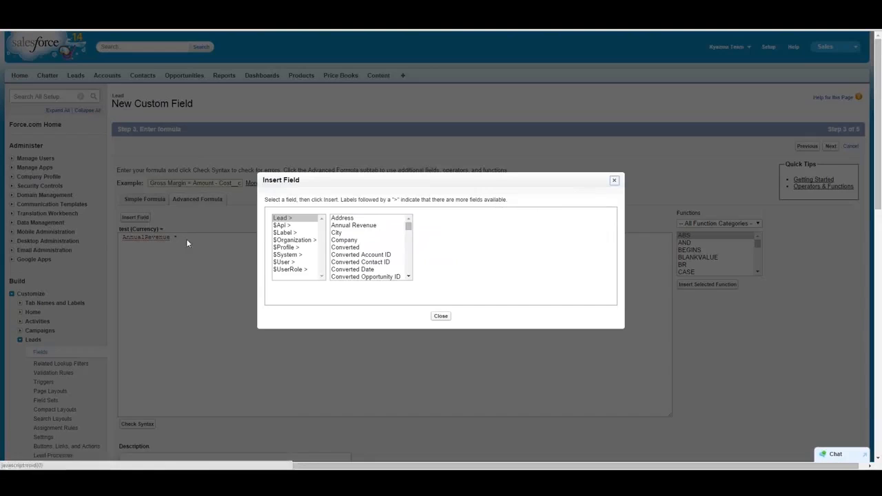
pyautogui.click(376, 256)
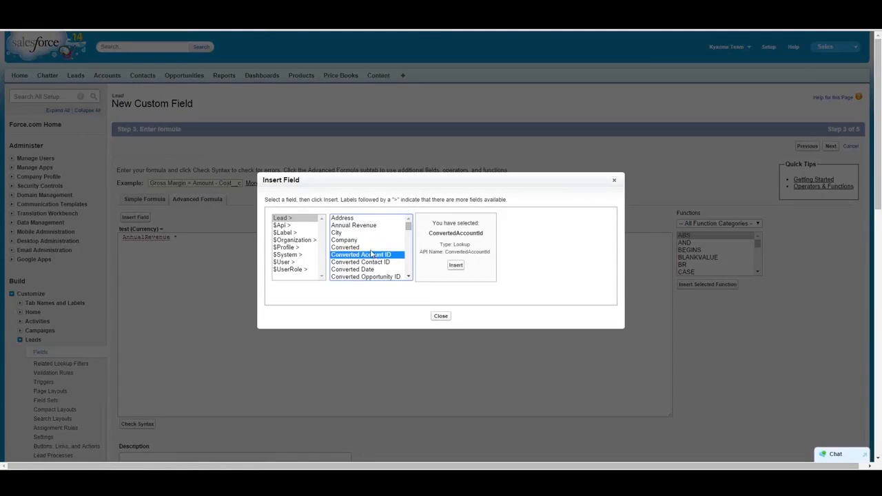
pyautogui.click(372, 248)
pyautogui.click(371, 240)
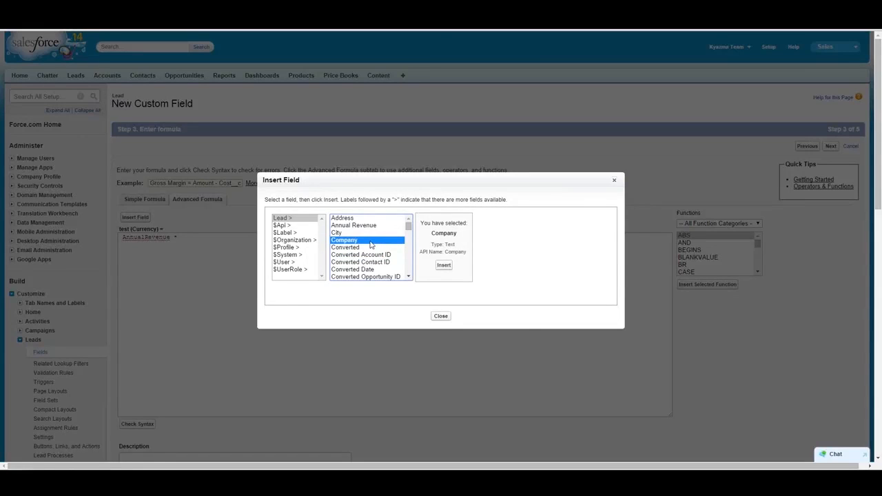
pyautogui.click(444, 265)
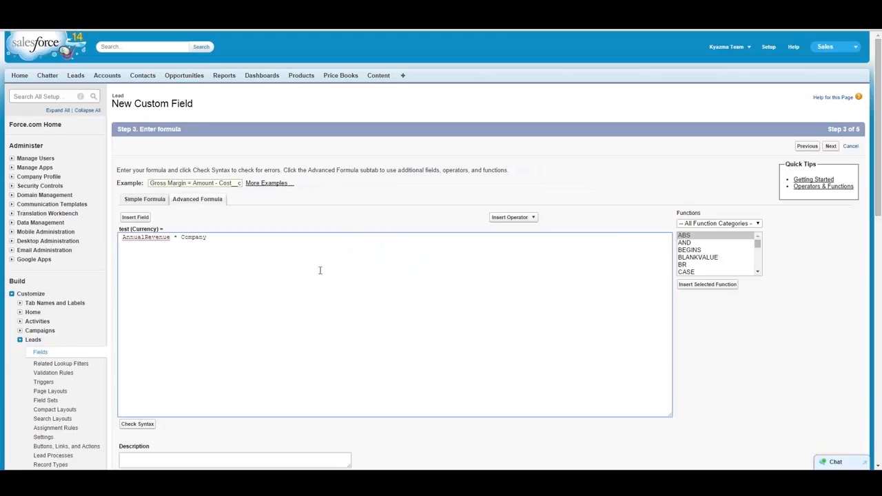
# Check the syntax of the AnnualRevenue * Company formula and highlight the Company operand
pyautogui.click(183, 257)
pyautogui.click(136, 426)
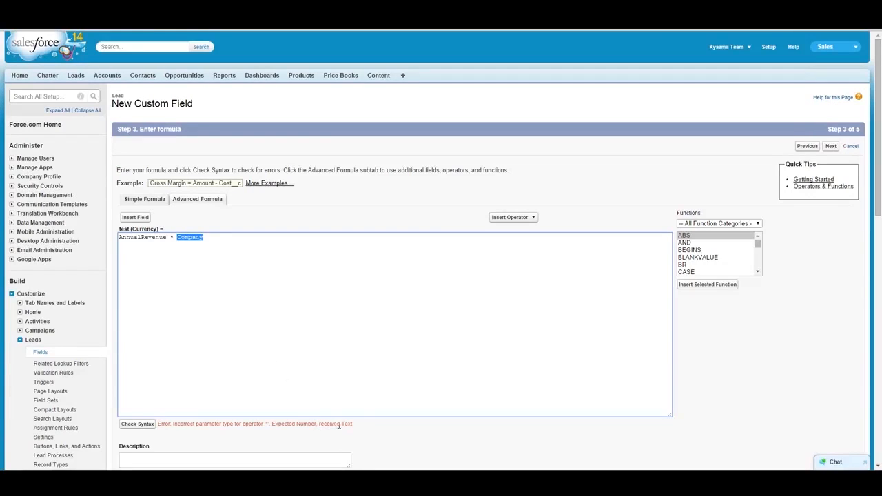
pyautogui.click(187, 238)
pyautogui.moveTo(204, 238); pyautogui.dragTo(177, 238)
# Try the Percent return type for the test formula field in the formula editor, and select Text as its return type
pyautogui.click(806, 149)
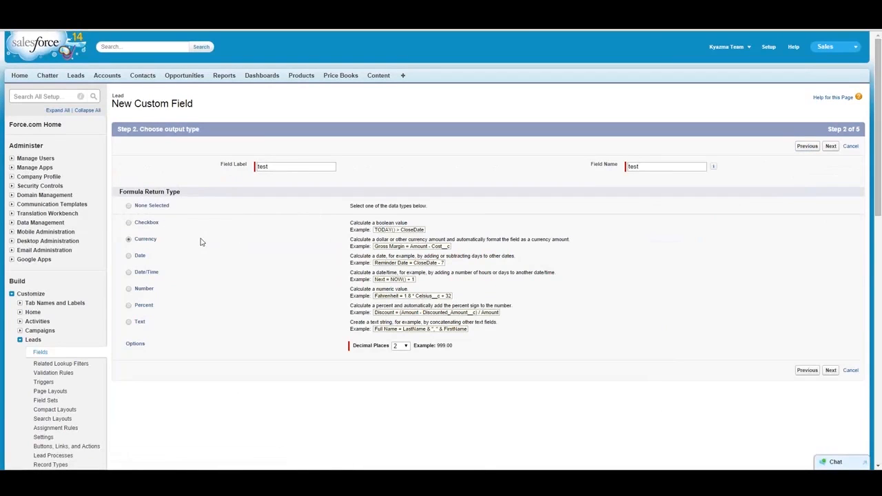
pyautogui.click(129, 273)
pyautogui.click(831, 147)
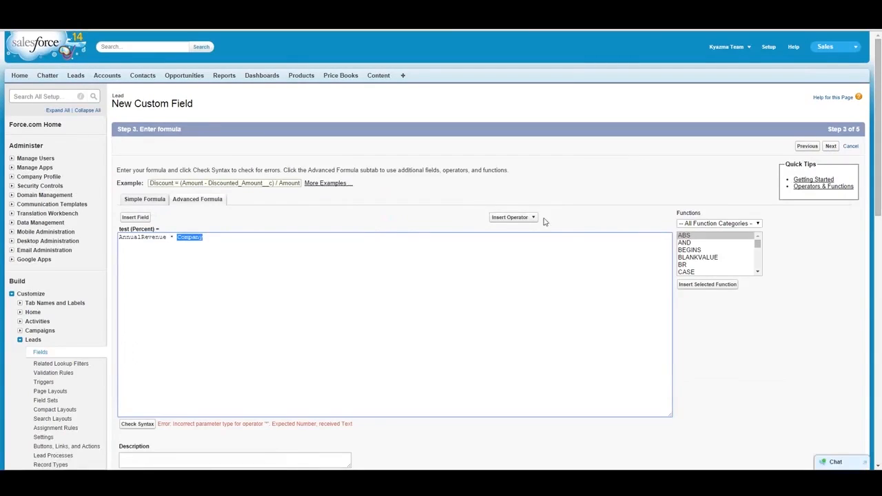
pyautogui.click(810, 147)
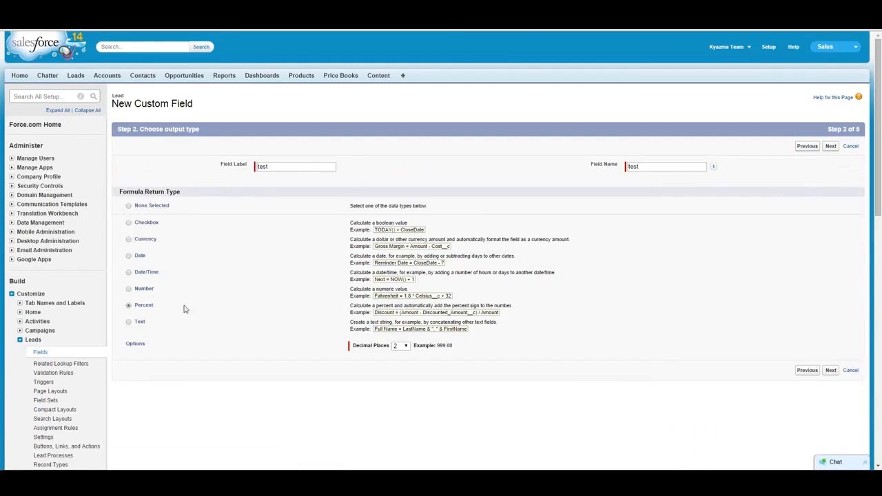
pyautogui.click(129, 322)
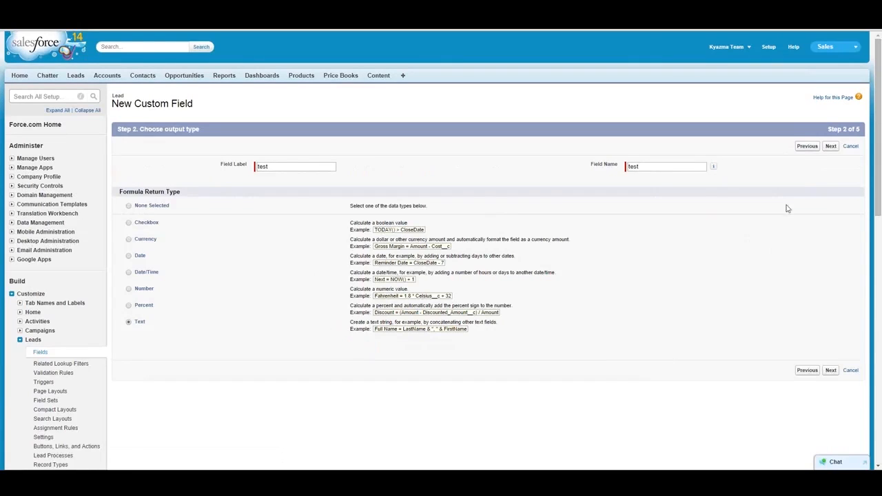
# Change the Lead field's data type to Lookup Relationship and read the note on the Roll-Up Summary type
pyautogui.click(810, 149)
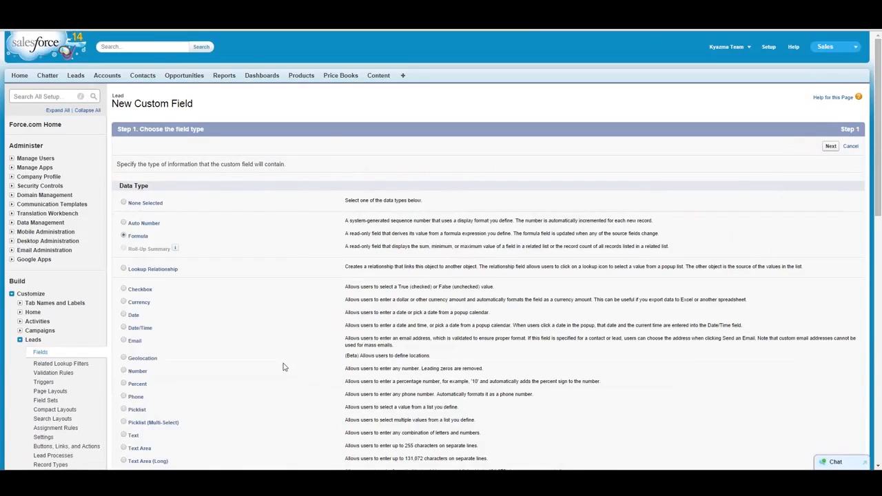
pyautogui.click(124, 269)
pyautogui.moveTo(176, 251)
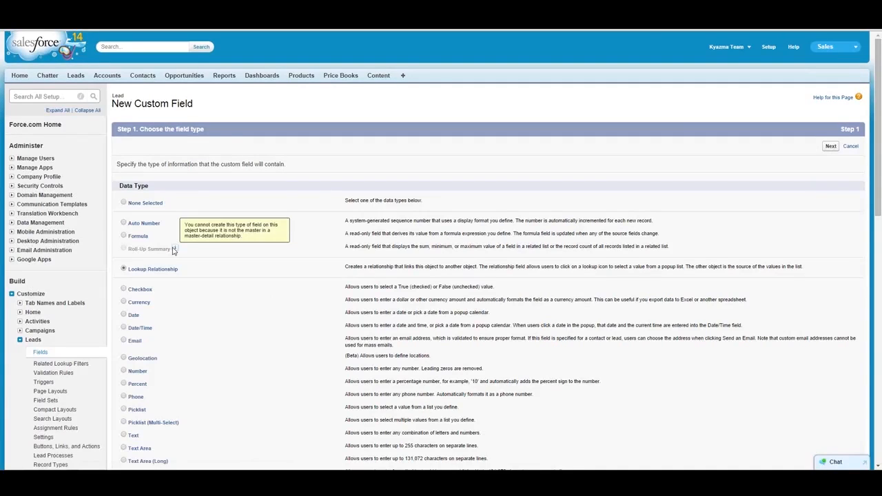
# Open the Account object's field list in the setup and start a new custom field
pyautogui.click(21, 340)
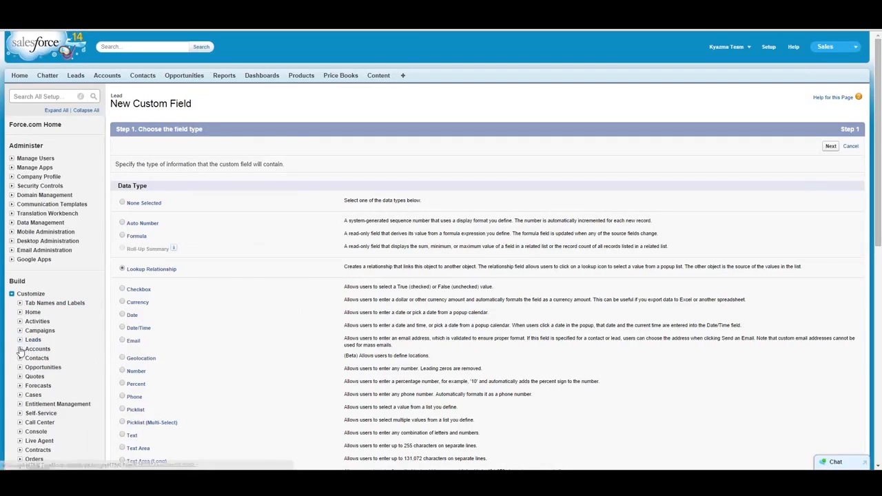
pyautogui.click(20, 349)
pyautogui.click(40, 359)
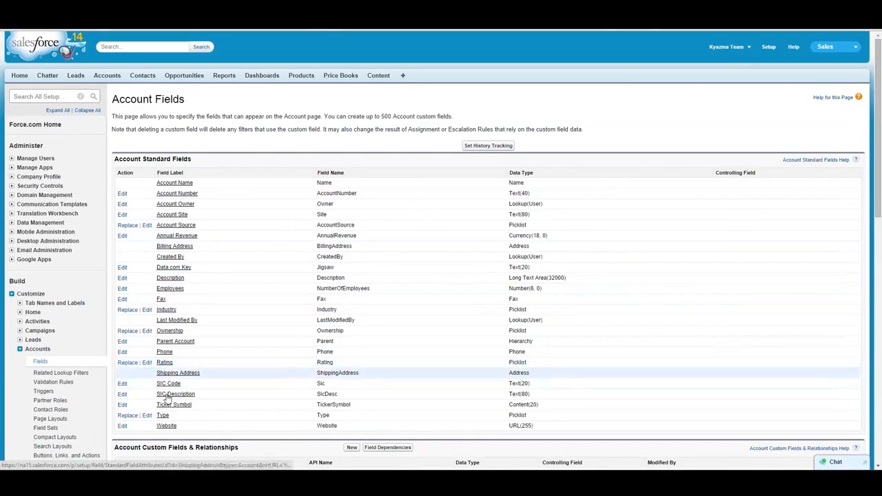
pyautogui.click(352, 447)
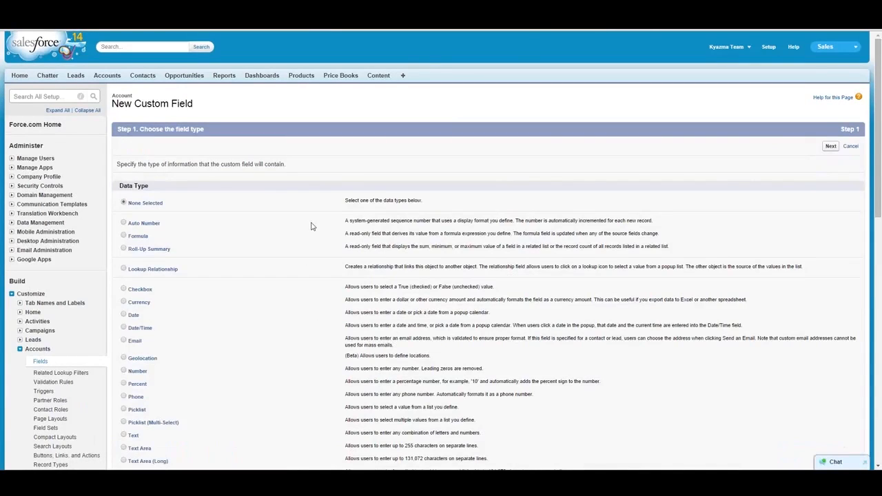
# Choose Lookup Relationship as the new Account field's data type and continue to the related object choice
pyautogui.click(124, 249)
pyautogui.click(124, 269)
pyautogui.click(831, 146)
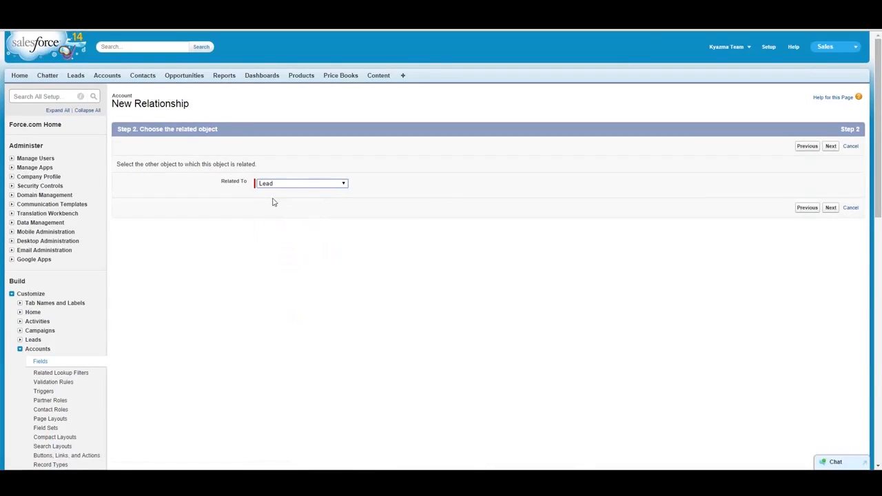
# Create the Account lookup field related to Lead with the label Case, set its profile visibility and save it
pyautogui.click(834, 153)
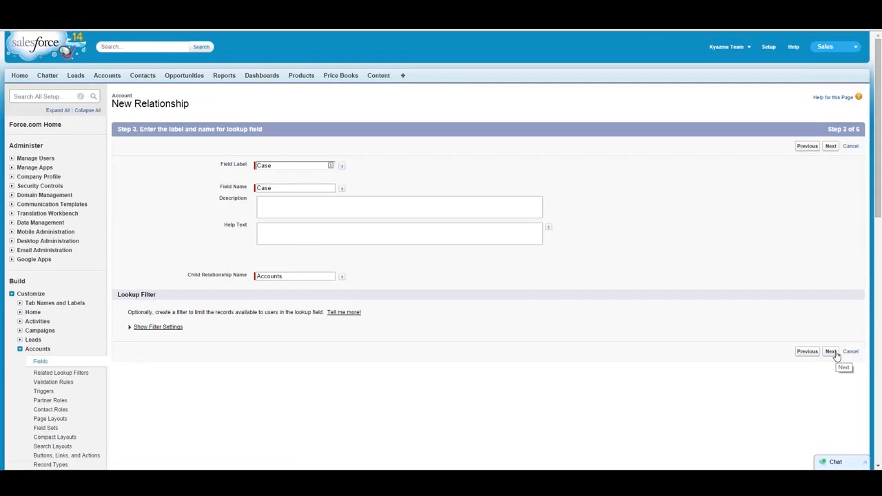
pyautogui.click(832, 148)
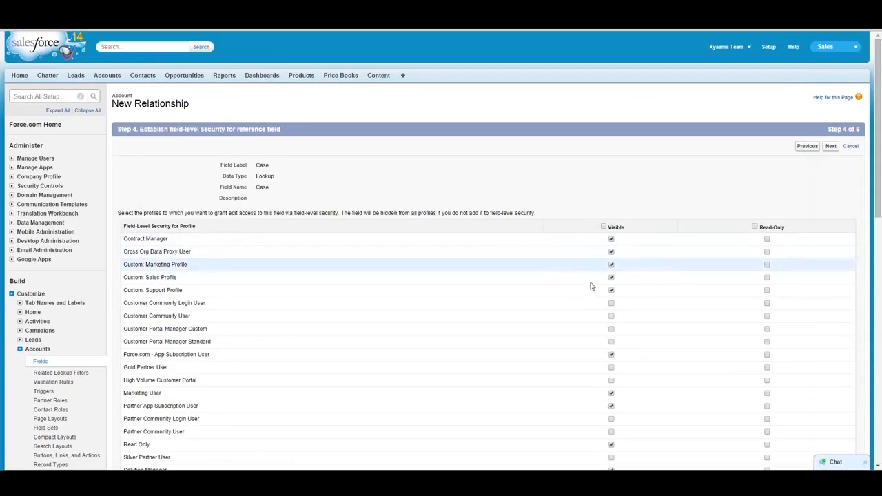
pyautogui.click(604, 226)
pyautogui.click(604, 226)
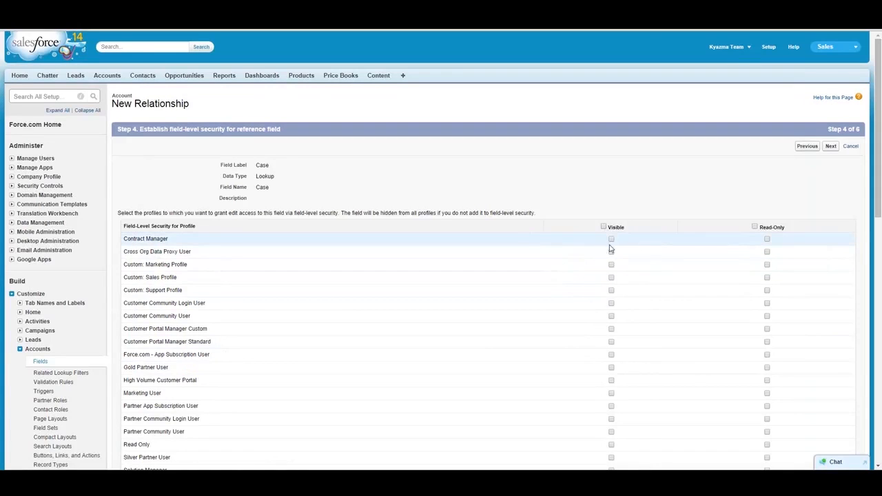
pyautogui.click(604, 227)
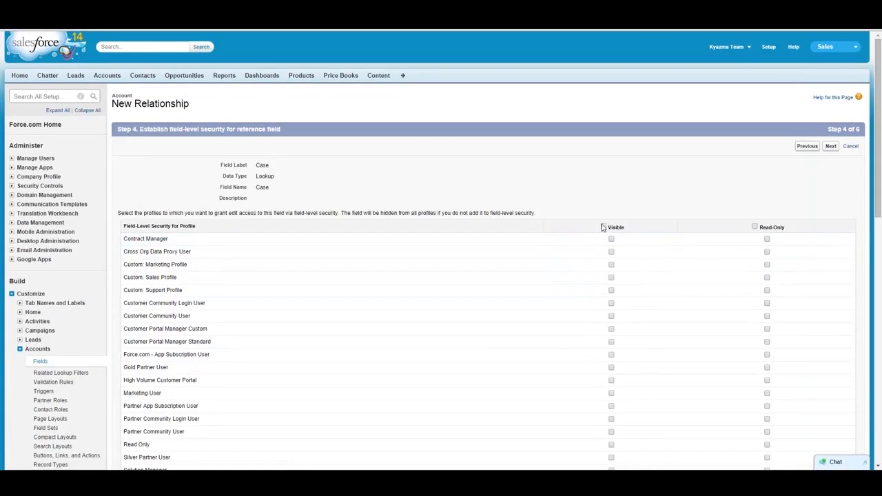
pyautogui.click(831, 146)
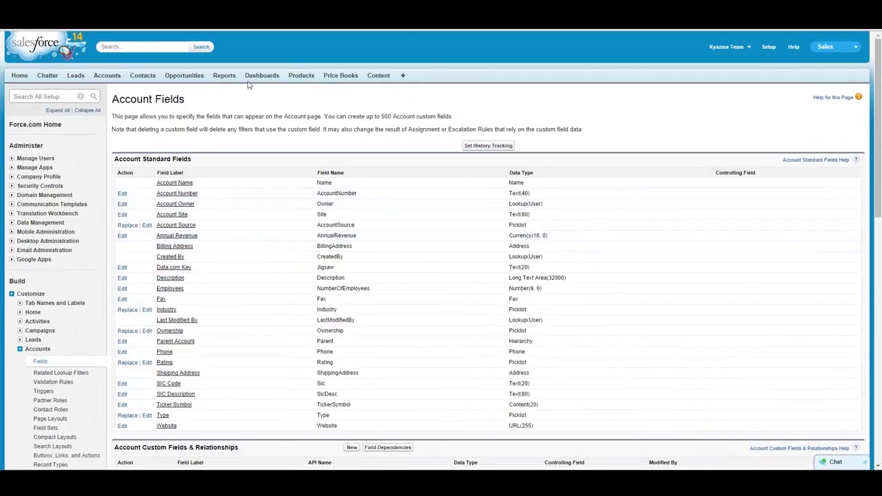
# Open the Kyazma Business Consulting account record and open its page layout for editing
pyautogui.click(110, 77)
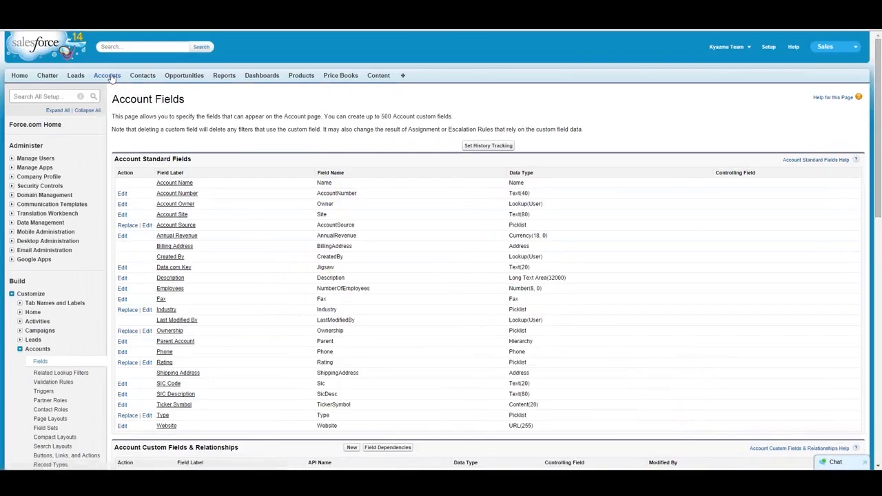
pyautogui.click(147, 175)
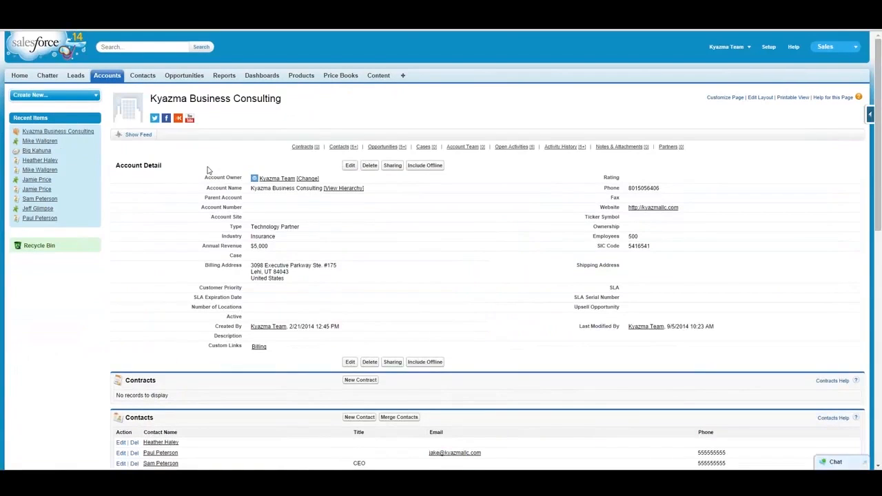
pyautogui.moveTo(876, 192); pyautogui.dragTo(858, 159)
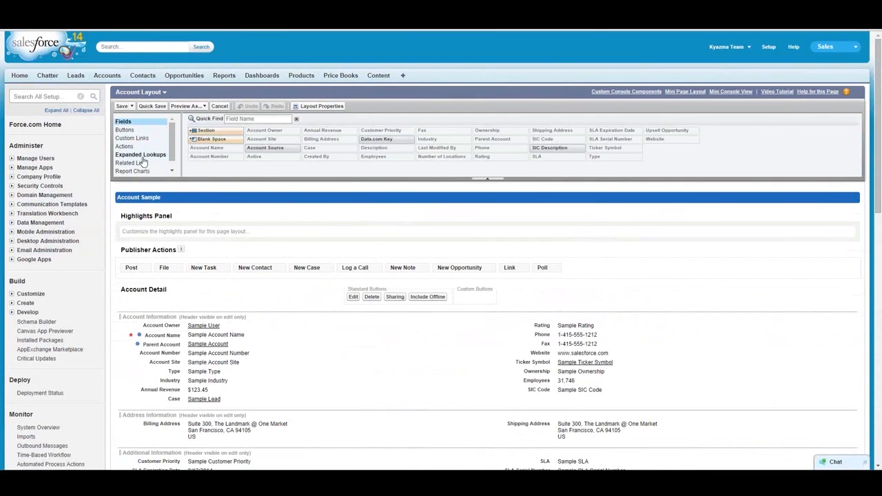
# Examine the related lists and the account information section in the Account Layout editor
pyautogui.scroll(-5, 144, 167)
pyautogui.scroll(-3, 143, 167)
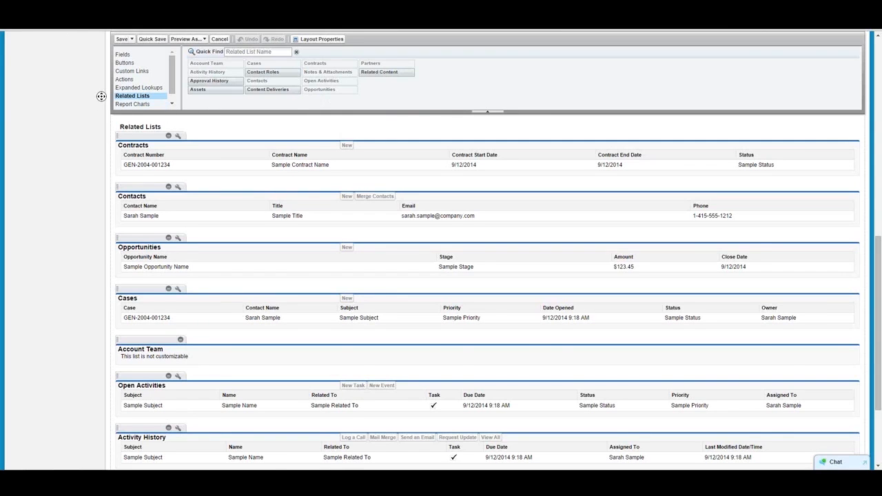
pyautogui.scroll(4, 101, 97)
pyautogui.scroll(8, 88, 97)
pyautogui.scroll(-3, 82, 88)
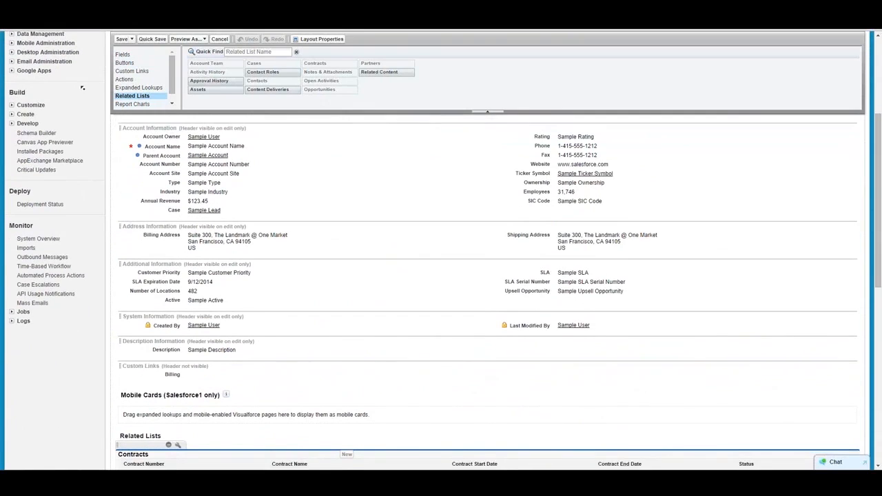
pyautogui.scroll(1, 82, 87)
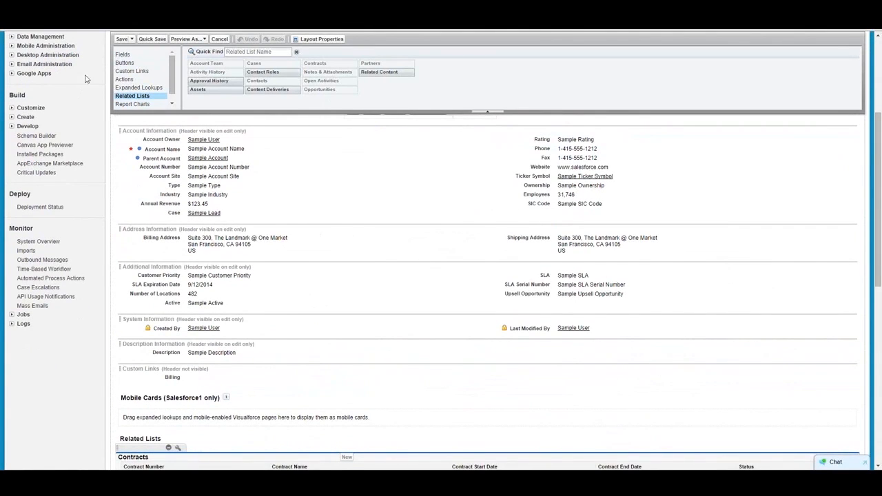
pyautogui.click(878, 104)
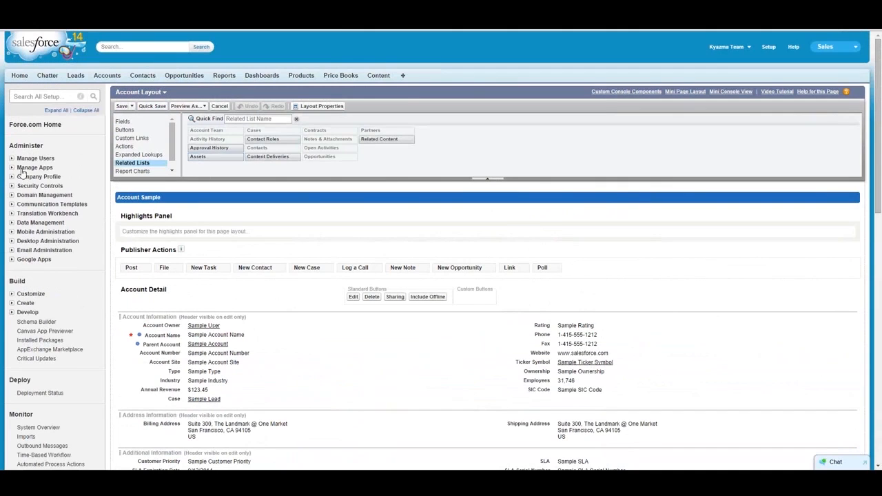
# Open the Account object's field list in the setup and look briefly at the new custom field page
pyautogui.click(11, 295)
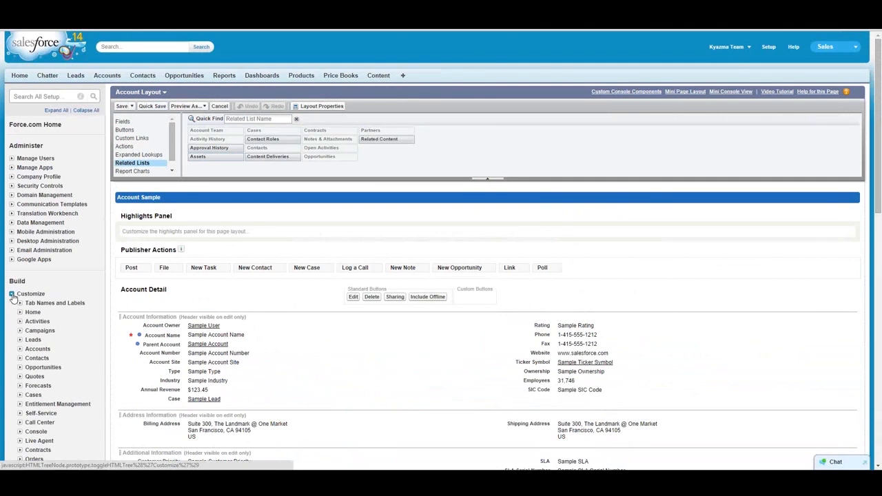
pyautogui.click(20, 349)
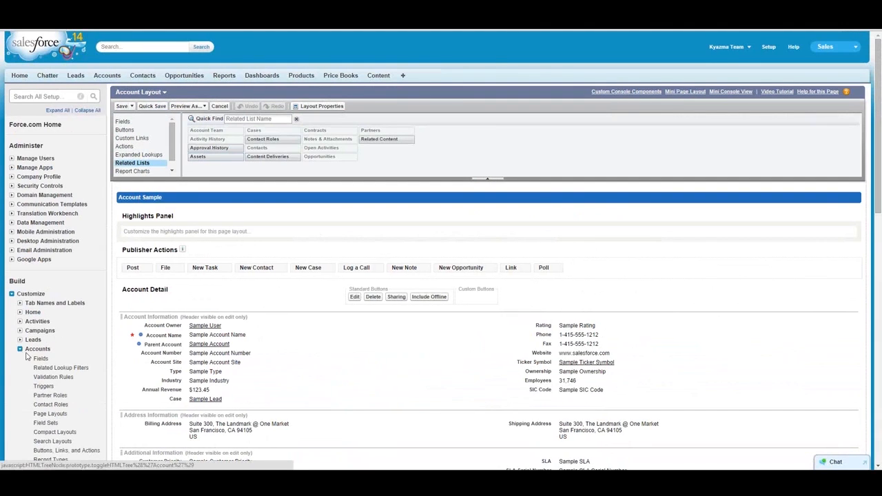
pyautogui.click(40, 361)
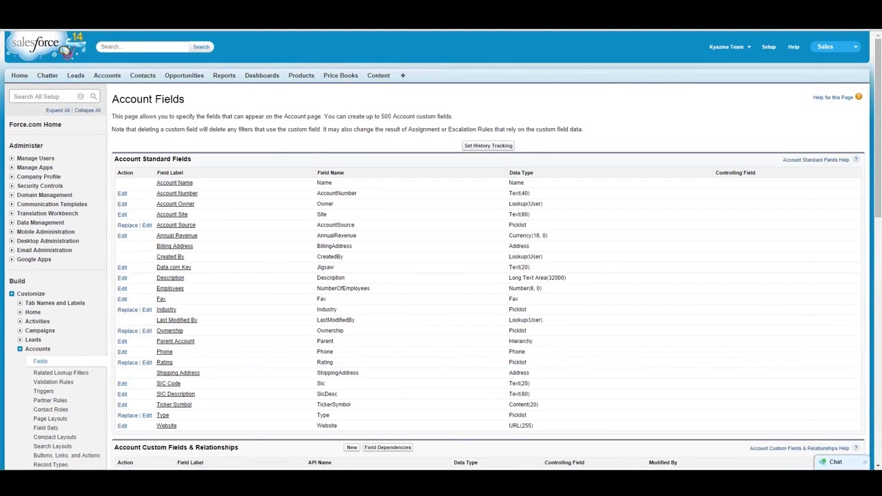
pyautogui.click(352, 448)
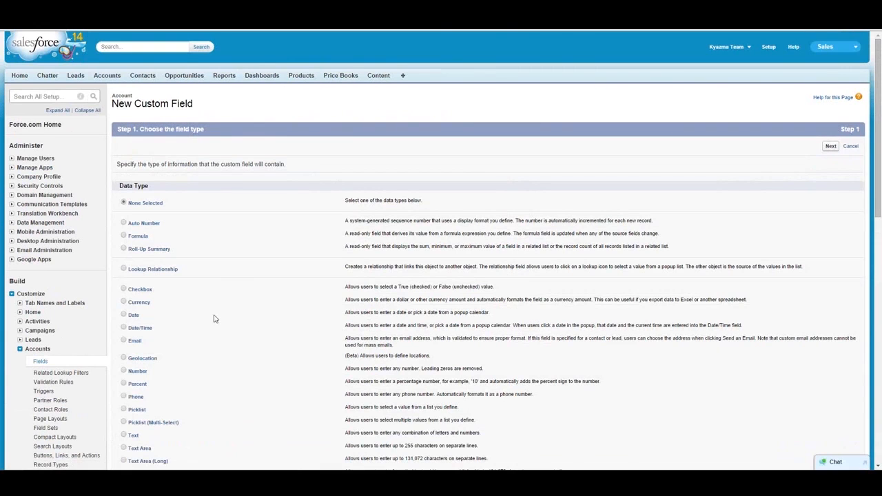
pyautogui.hotkey('alt', 'Left')
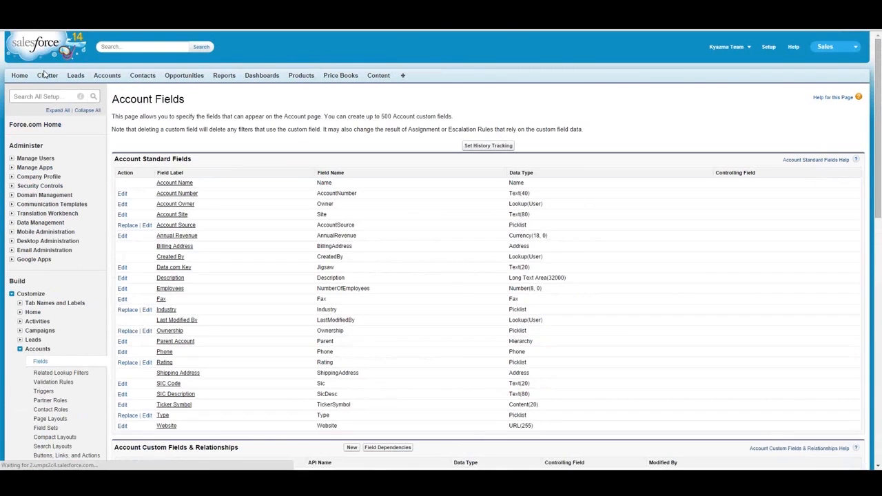
# Delete the Case lookup field from the Account custom fields and confirm deleting the relationship
pyautogui.click(878, 438)
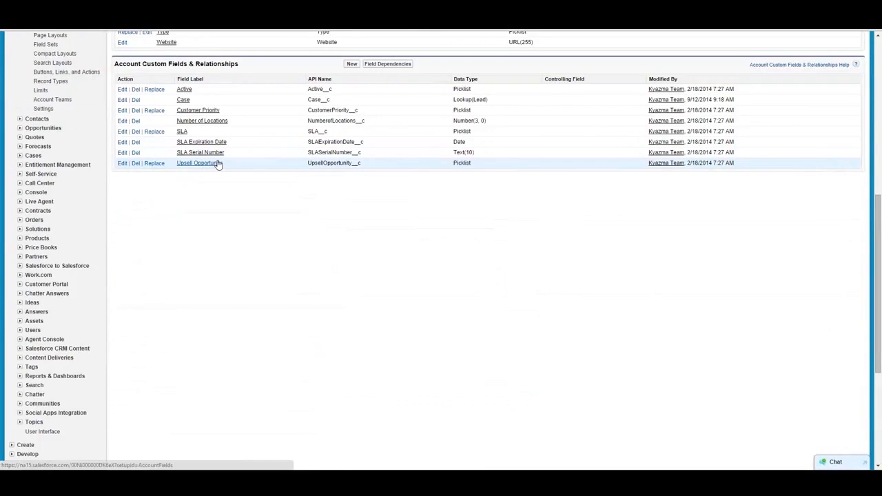
pyautogui.click(135, 102)
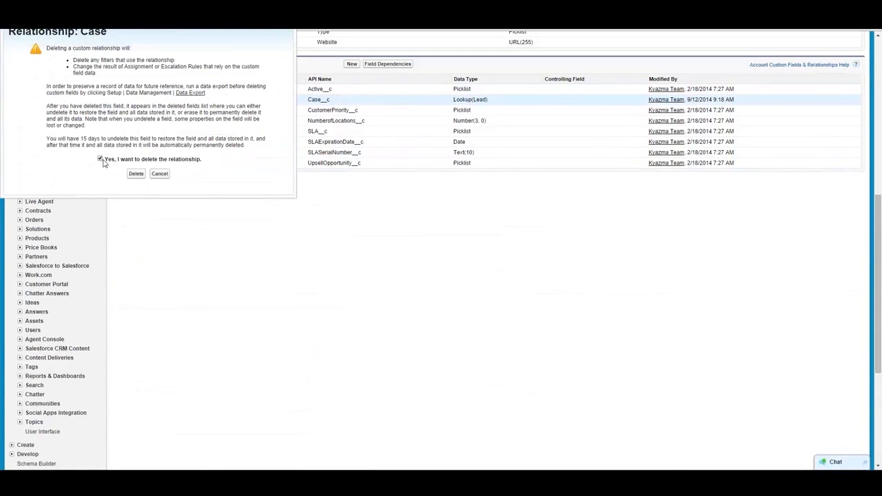
pyautogui.click(136, 173)
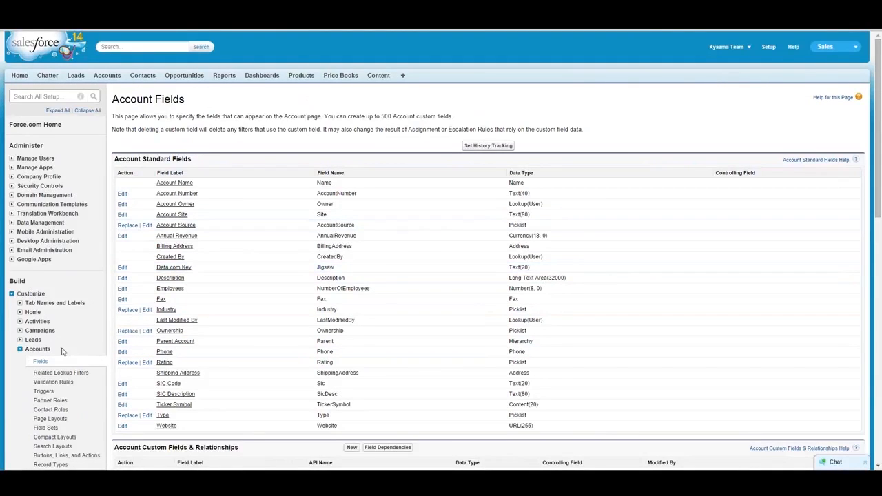
# Start a new Account custom field, choose Currency as its data type and continue to the field details
pyautogui.click(352, 448)
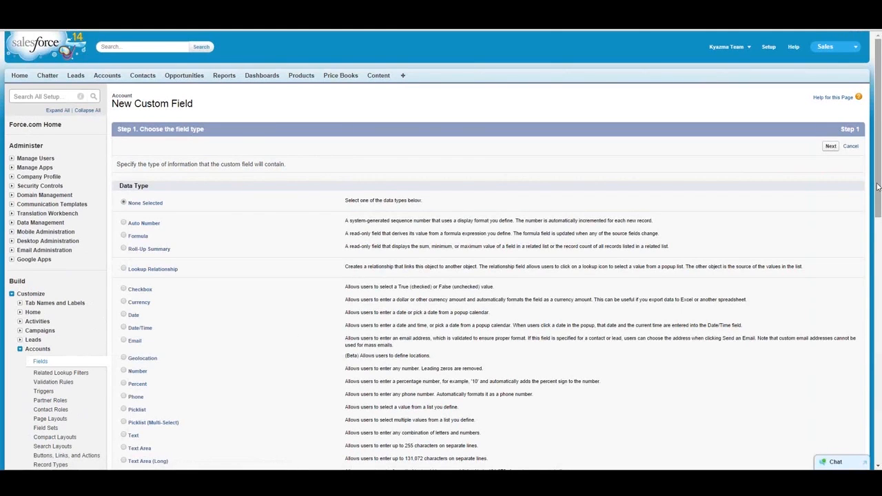
pyautogui.scroll(-5, 141, 123)
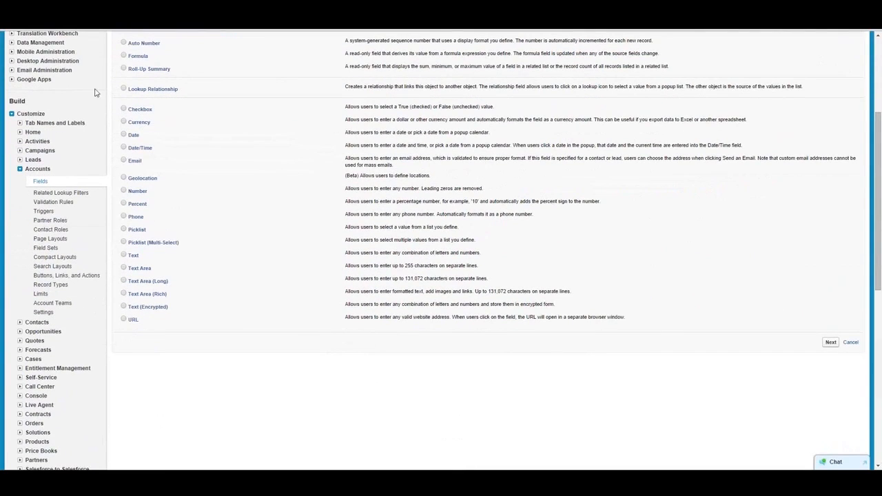
pyautogui.click(124, 109)
pyautogui.click(124, 122)
pyautogui.click(831, 343)
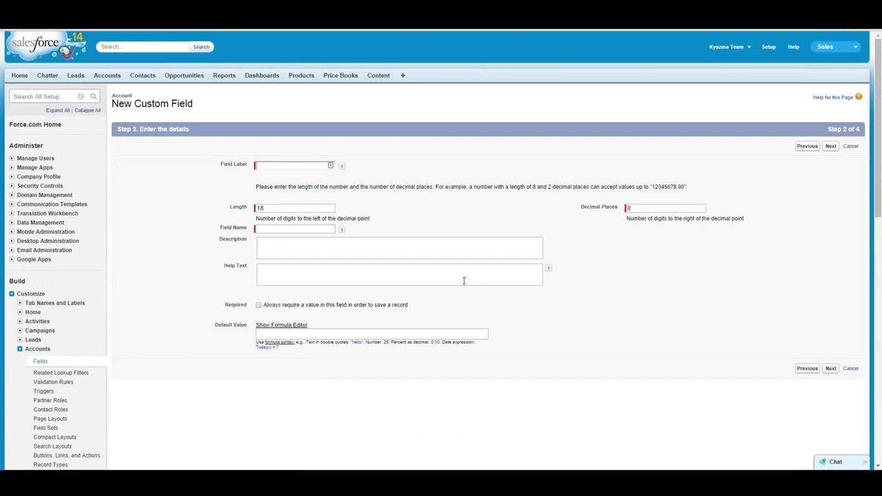
# Label the new currency field "dollars revenue" and let the field name fill in from the label
pyautogui.click(291, 165)
pyautogui.write('C')
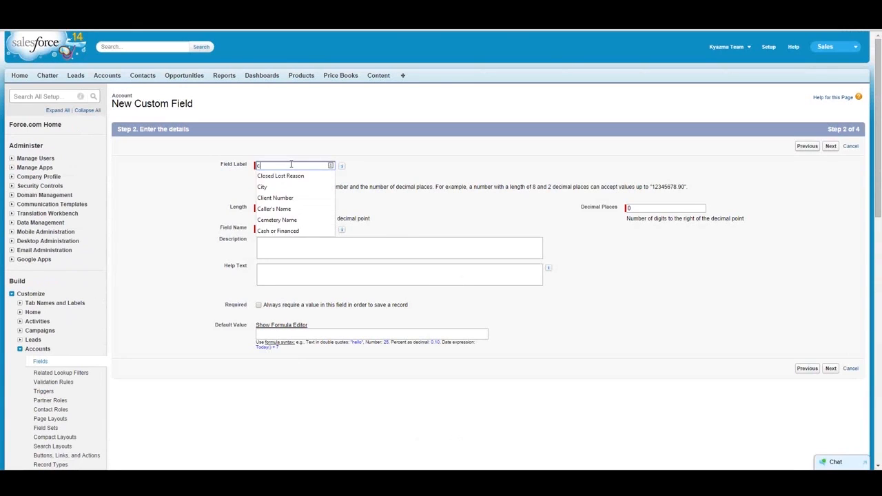
pyautogui.press('BackSpace')
pyautogui.write('dollars revedue')
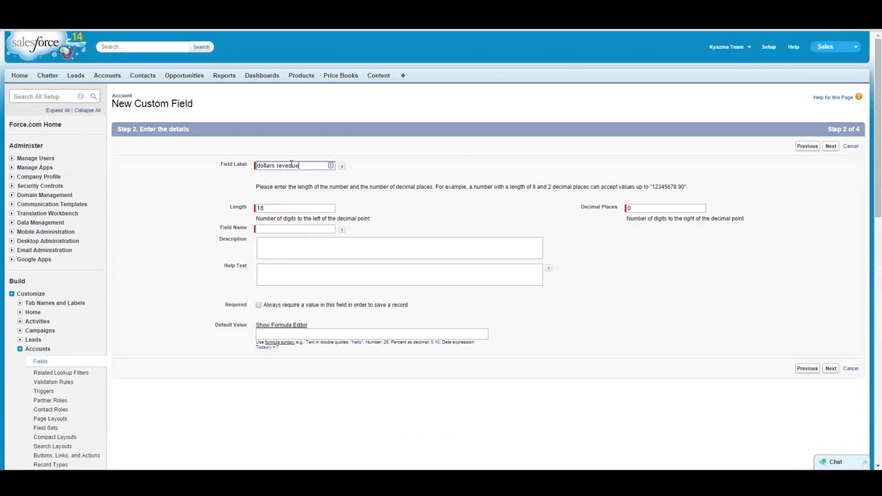
pyautogui.press('Tab')
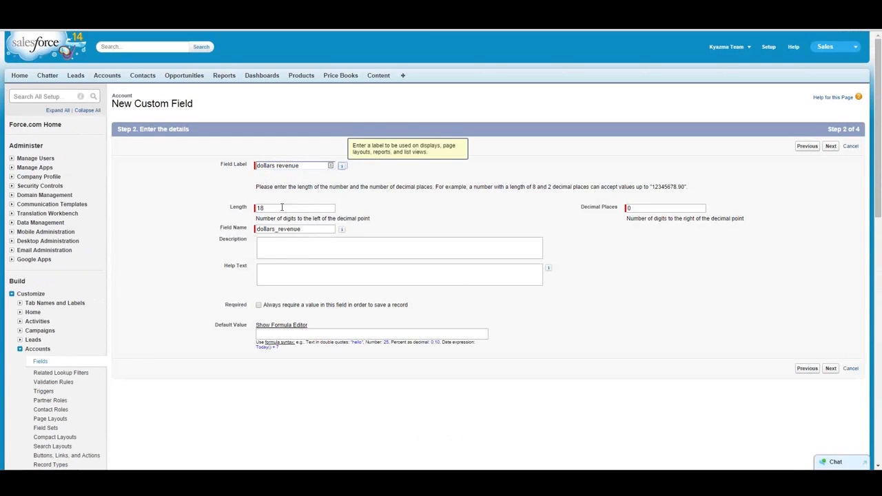
# Set the field's length to 12 and decimal places to 6, make it required and continue to the page layouts
pyautogui.press('Tab')
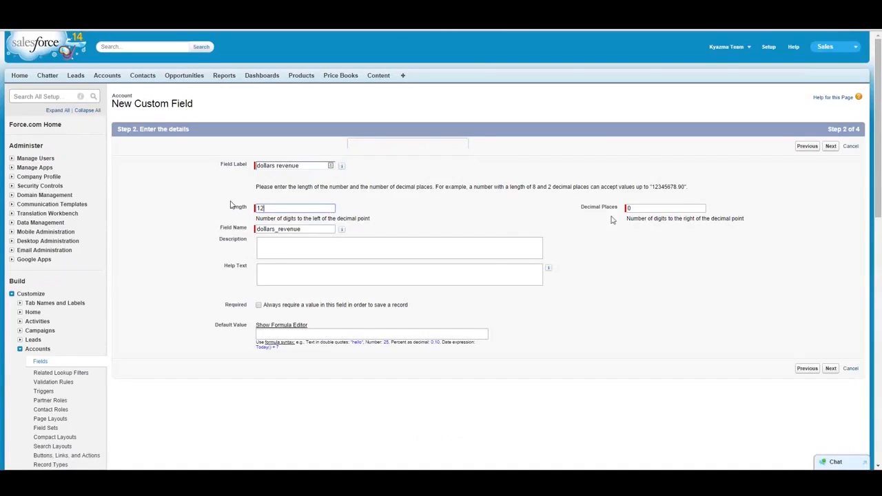
pyautogui.click(652, 207)
pyautogui.write('6')
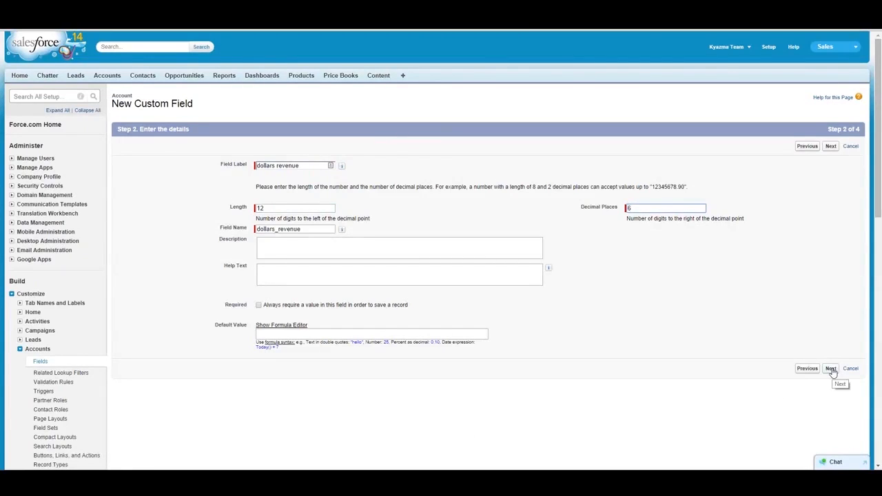
pyautogui.click(259, 306)
pyautogui.click(830, 370)
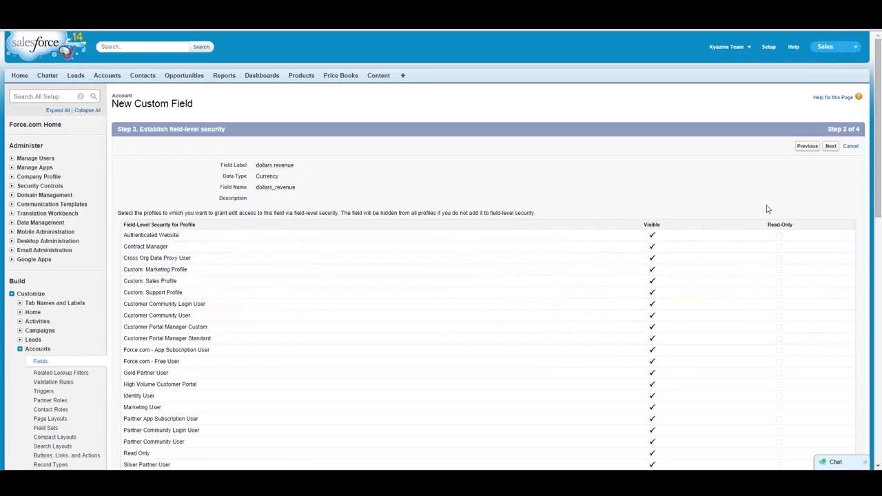
pyautogui.click(831, 147)
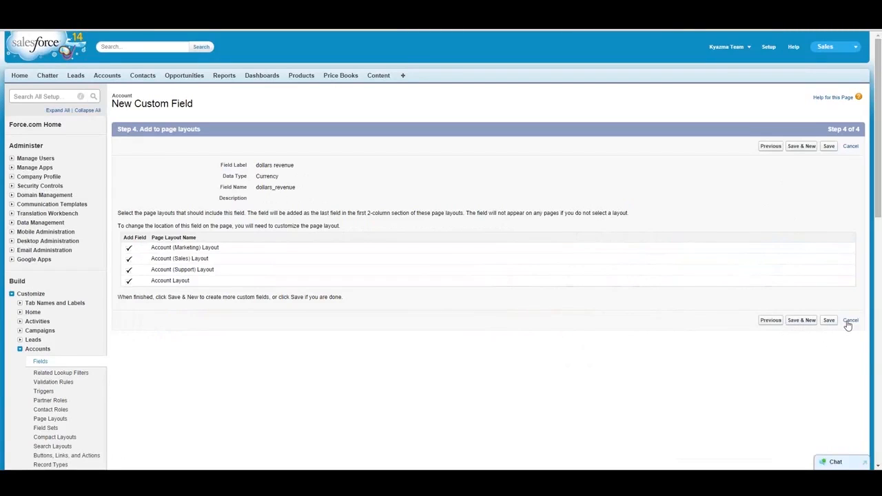
# Go back through the field wizard to the data type choice and select Date
pyautogui.click(769, 321)
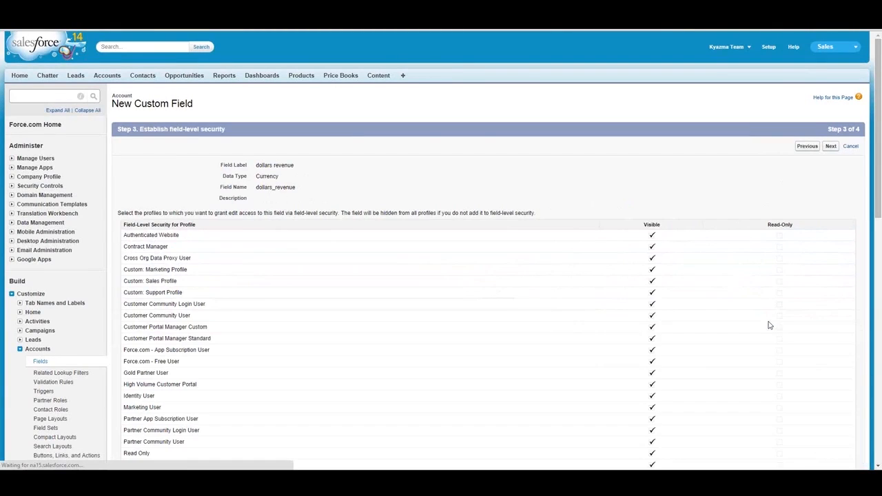
pyautogui.click(807, 146)
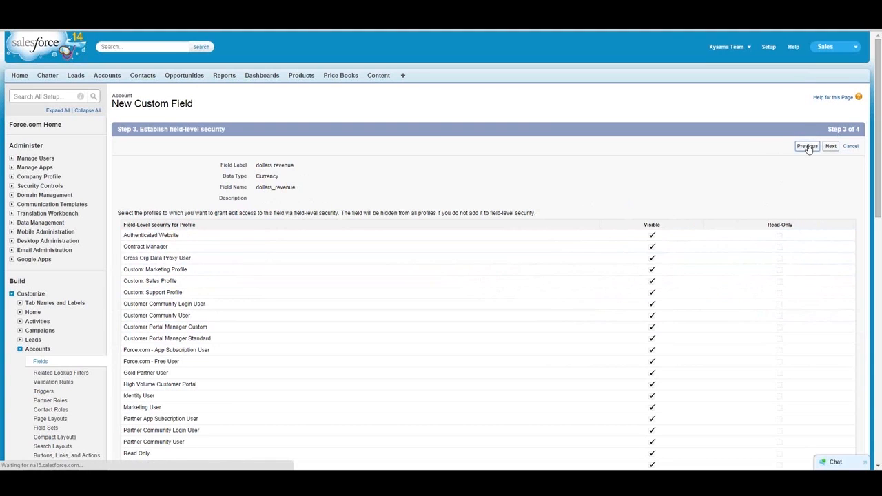
pyautogui.click(807, 146)
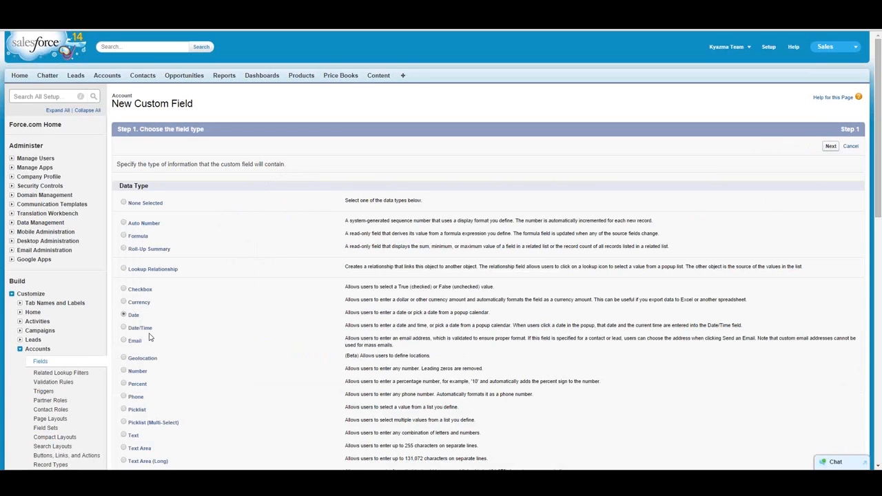
# Try Date/Time as the new Account field's data type, and select Geolocation instead
pyautogui.moveTo(879, 215); pyautogui.dragTo(878, 266)
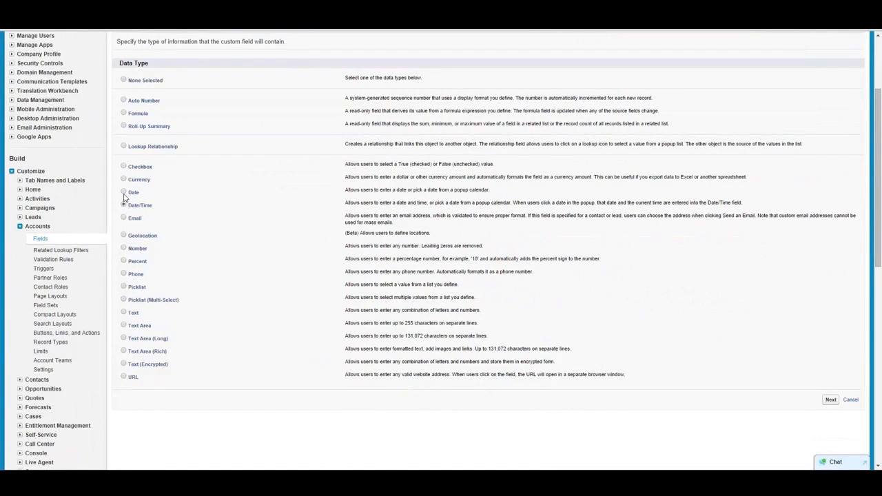
pyautogui.click(124, 204)
pyautogui.click(124, 236)
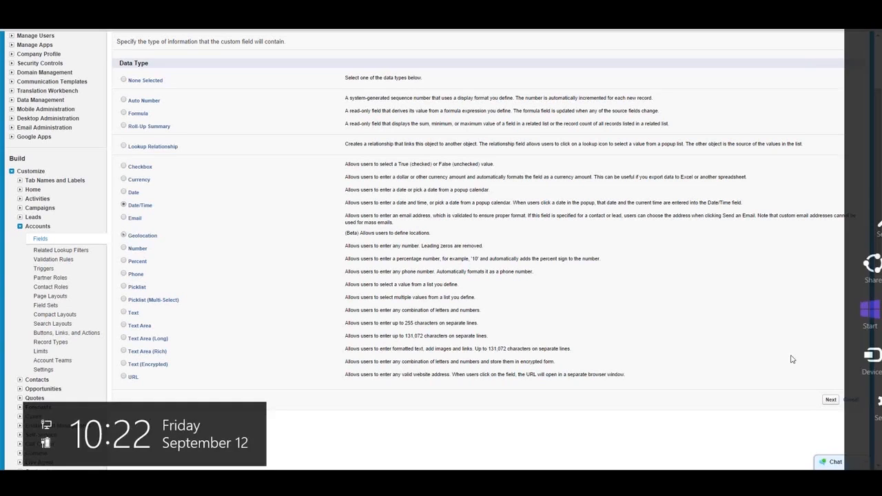
# Review the Geolocation field's details in degrees, minutes, seconds notation, continue to field-level security, and go back to the data type choice
pyautogui.click(831, 404)
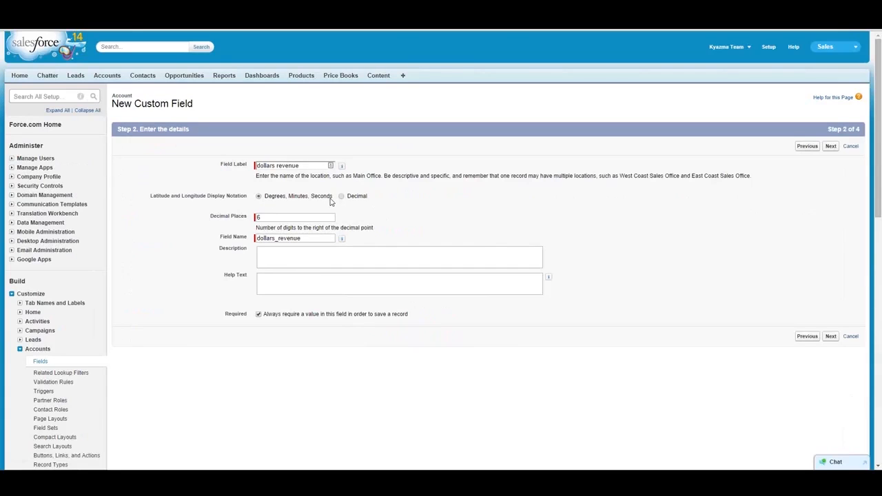
pyautogui.click(295, 197)
pyautogui.click(830, 147)
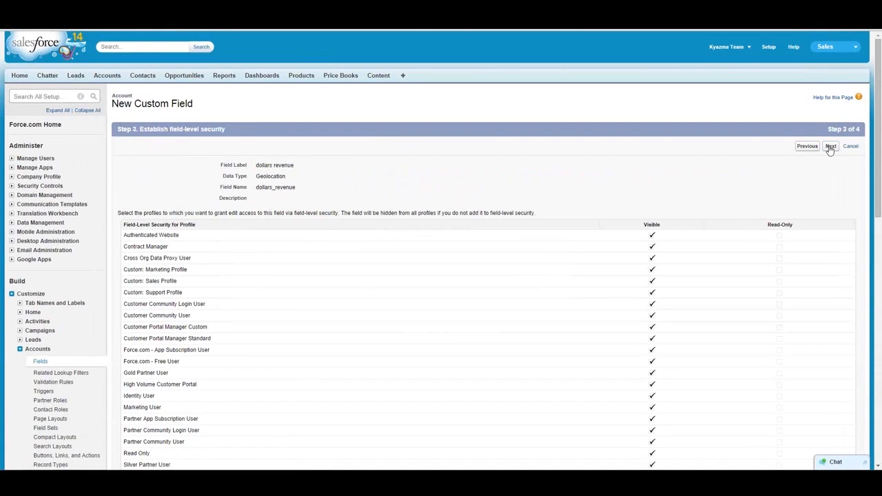
pyautogui.click(813, 148)
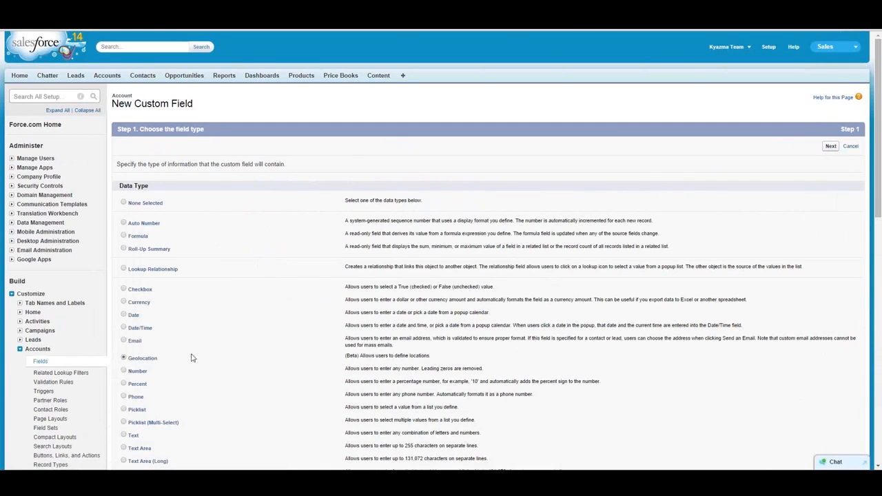
# Try the Number, Percent and Phone data types in turn for the new Account field
pyautogui.click(124, 372)
pyautogui.click(125, 386)
pyautogui.click(124, 396)
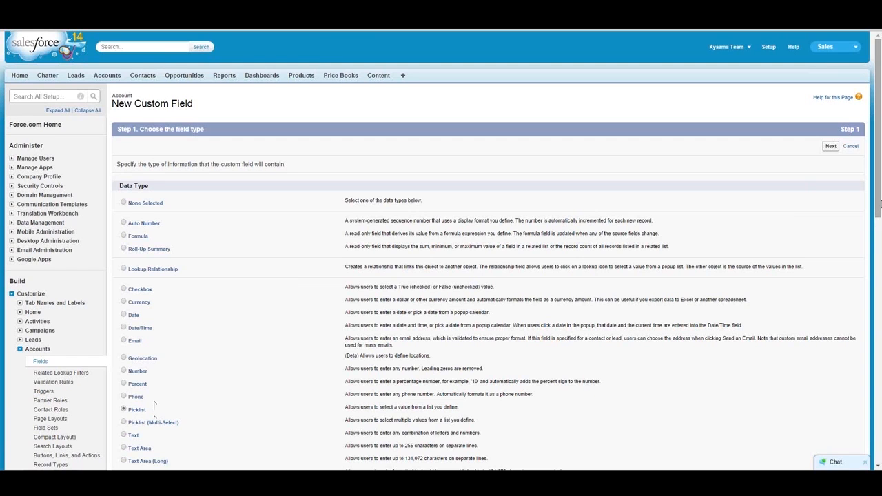
# Choose the Text data type and try to continue with a field length of 270
pyautogui.moveTo(880, 203); pyautogui.dragTo(880, 317)
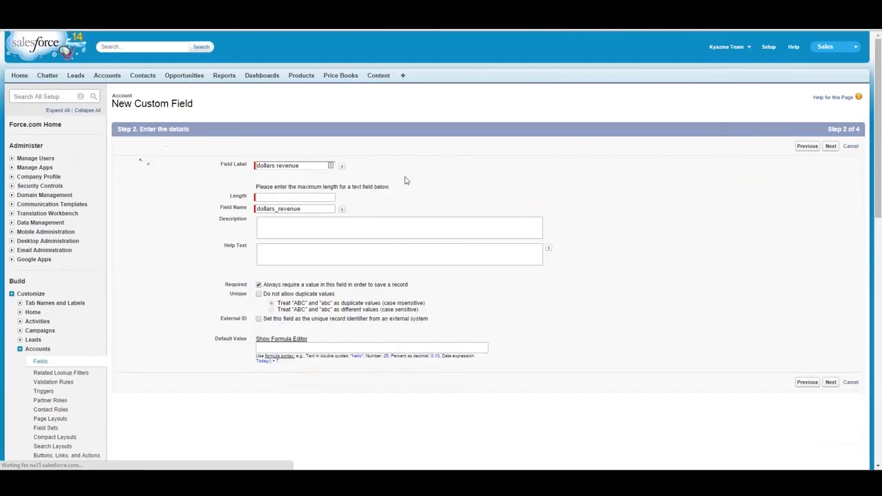
pyautogui.click(306, 196)
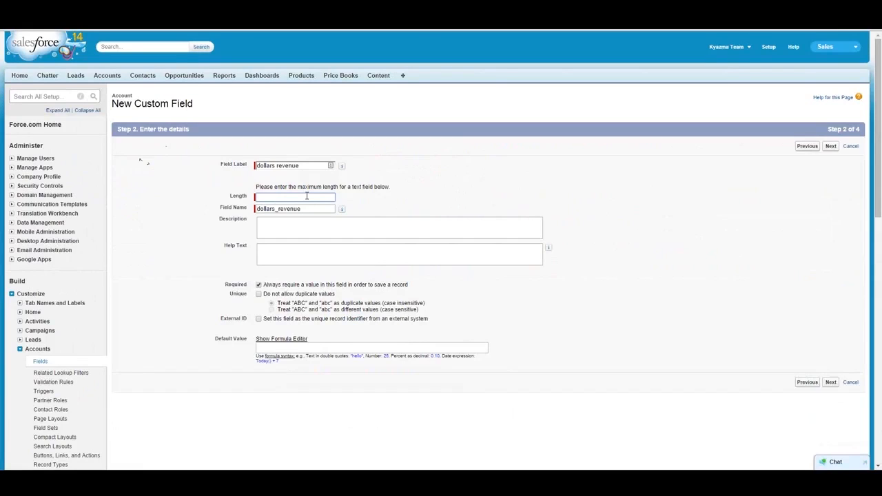
pyautogui.write('270')
pyautogui.click(832, 151)
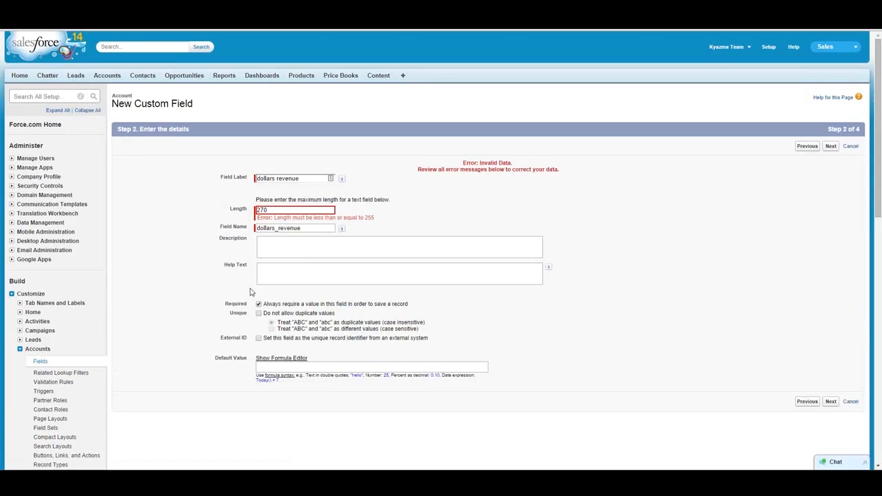
# Try the text field's external ID and no-duplicates options, and return to the data type choice
pyautogui.click(259, 339)
pyautogui.click(258, 313)
pyautogui.click(805, 147)
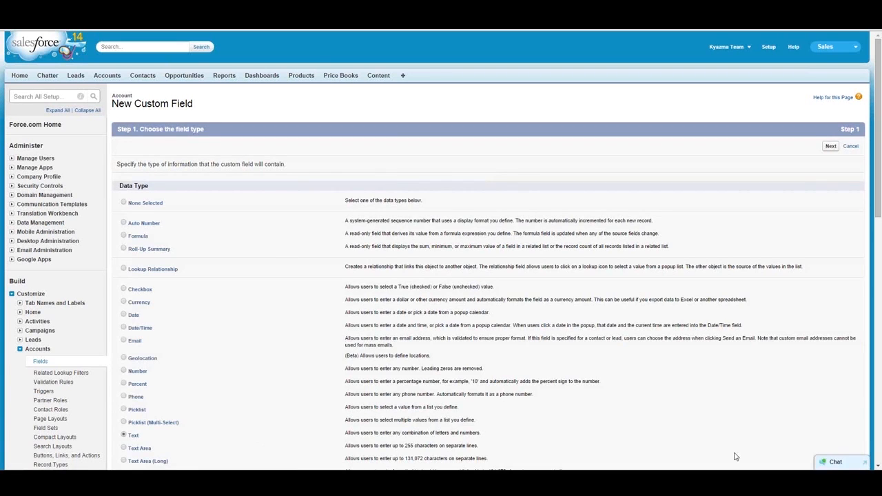
# Choose the Text Area data type, review its field details, and return to the data type choice
pyautogui.moveTo(877, 205); pyautogui.dragTo(874, 314)
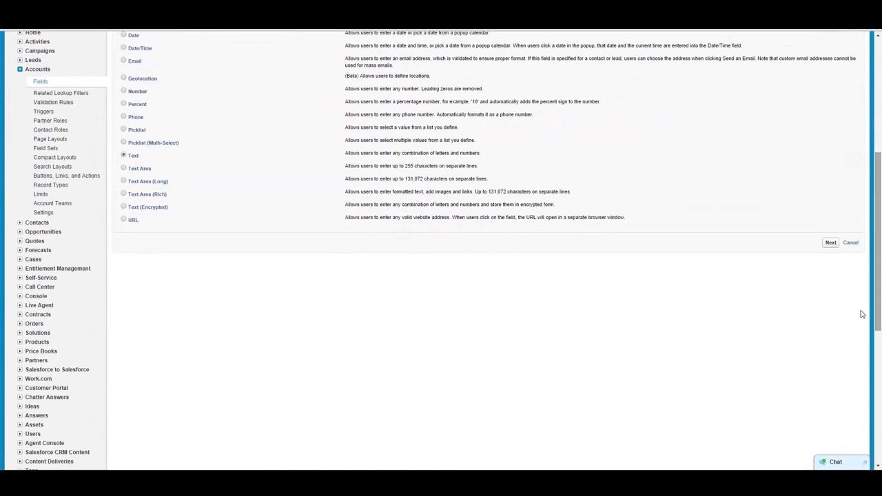
pyautogui.click(125, 169)
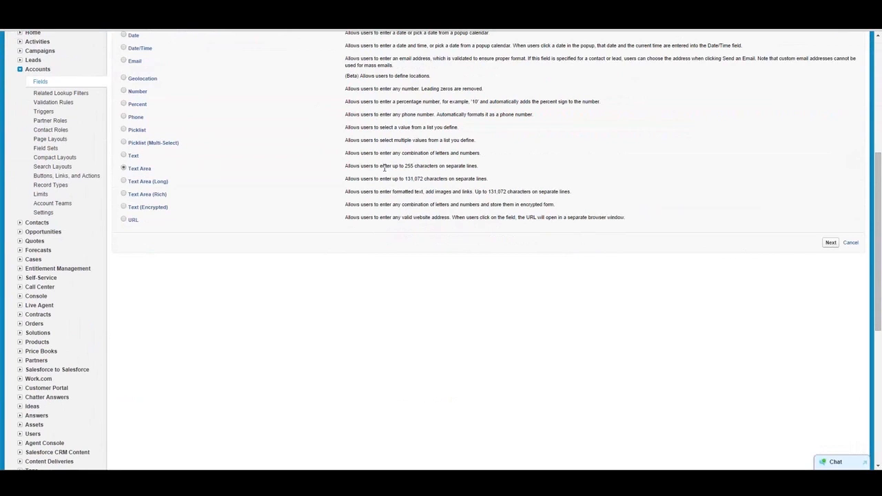
pyautogui.click(831, 244)
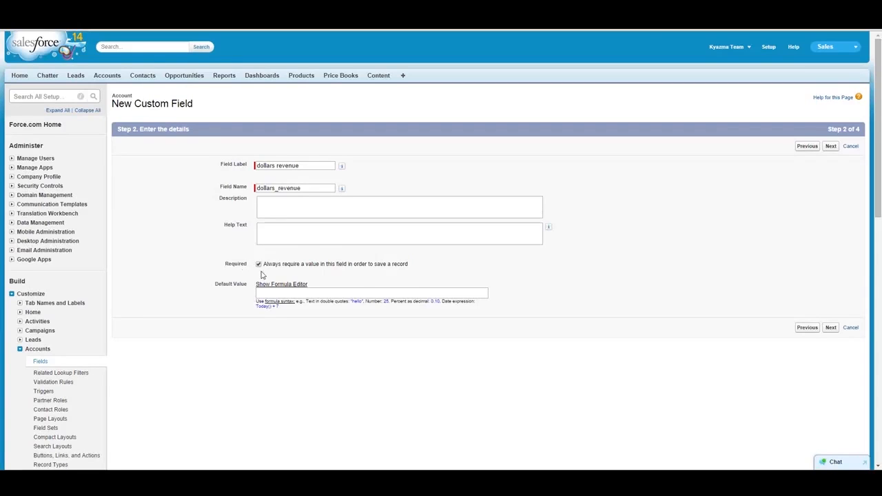
pyautogui.click(805, 151)
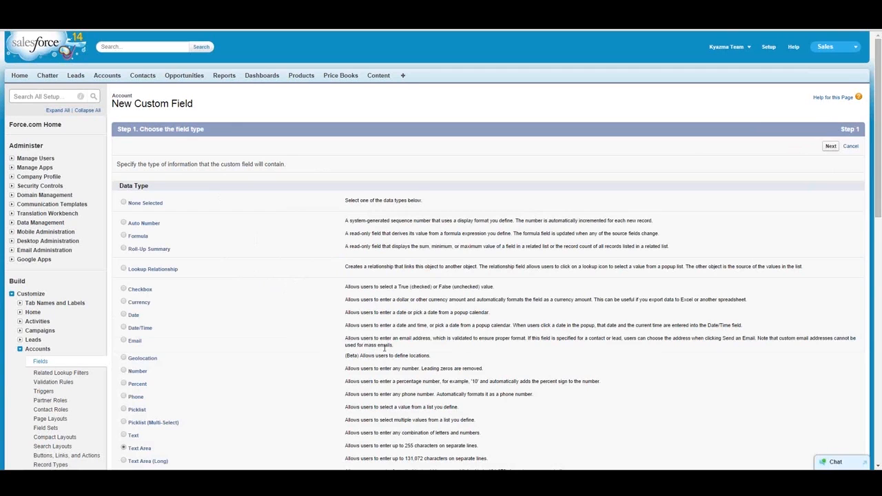
# Try Text Area (Long) and Text Area (Rich) as data types, and open the field details for Text (Encrypted)
pyautogui.moveTo(879, 212); pyautogui.dragTo(880, 236)
pyautogui.scroll(-3, 880, 236)
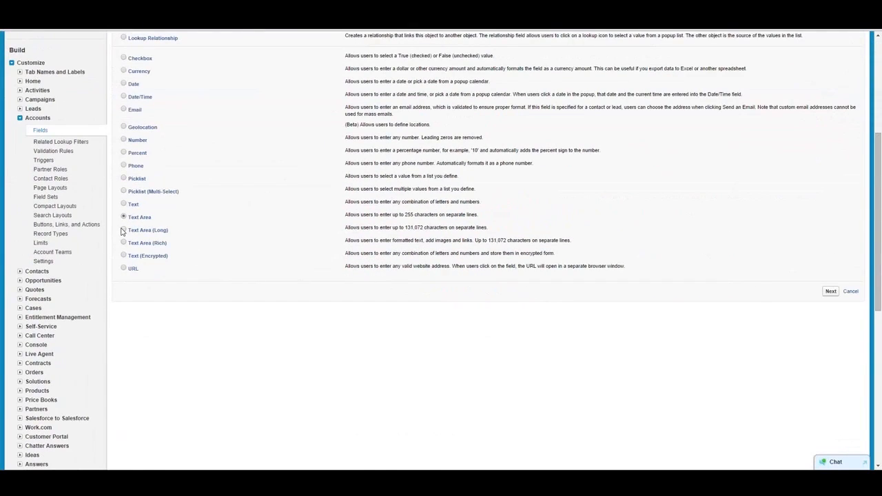
pyautogui.click(124, 230)
pyautogui.moveTo(423, 227); pyautogui.dragTo(406, 226)
pyautogui.click(124, 244)
pyautogui.click(832, 292)
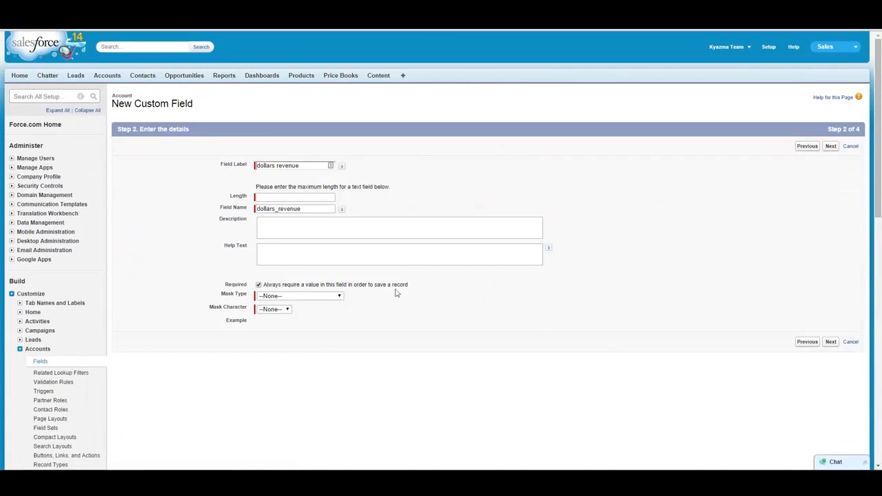
# Set the encrypted text field's mask type to Credit Card Number and its mask character to *
pyautogui.click(322, 297)
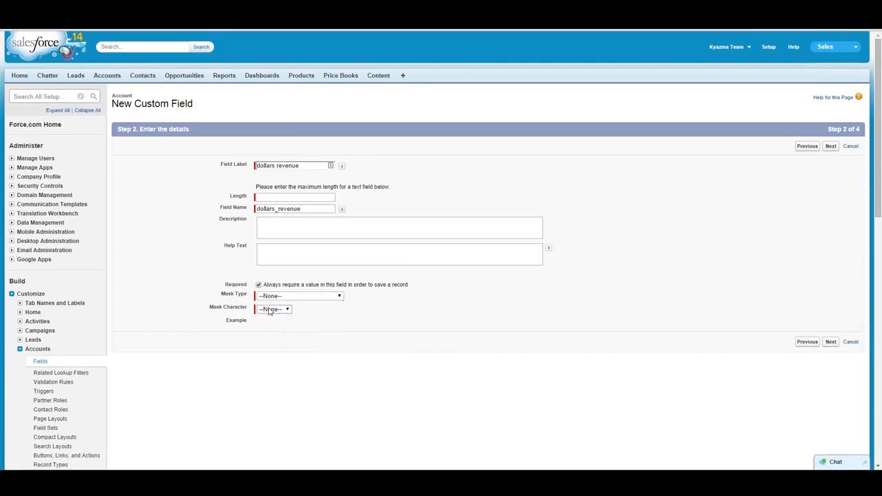
pyautogui.click(269, 312)
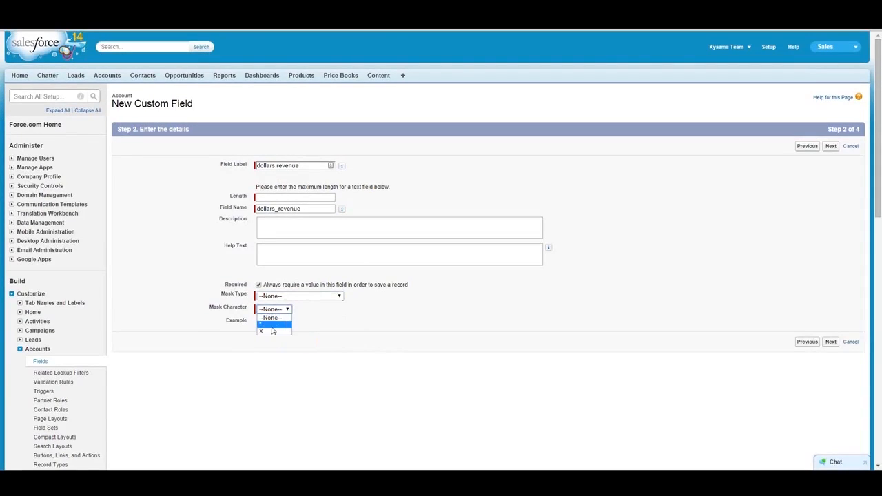
pyautogui.click(330, 327)
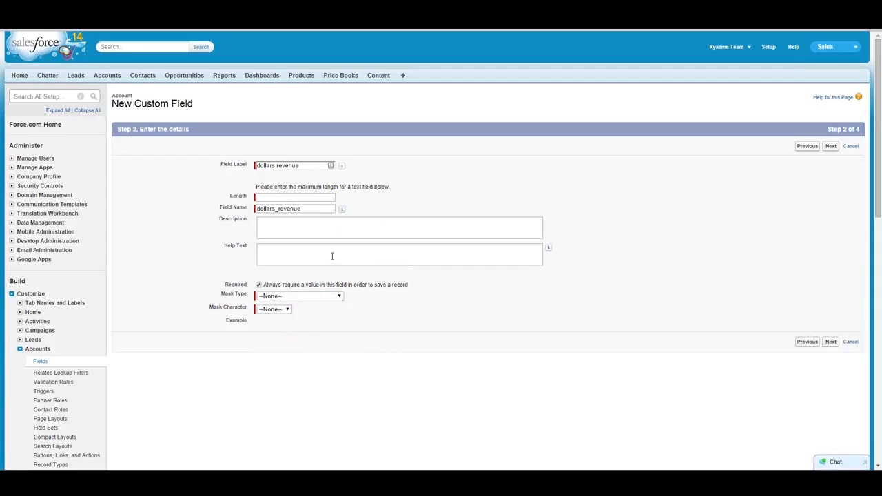
pyautogui.click(319, 298)
pyautogui.click(312, 325)
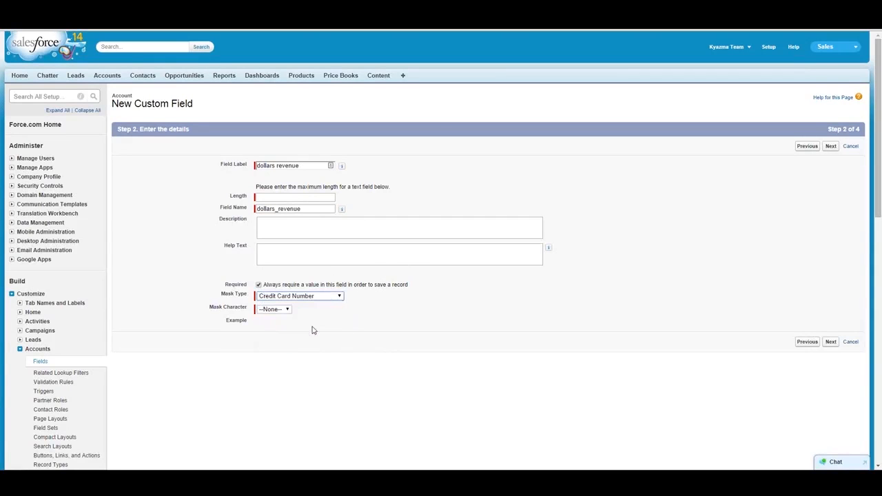
pyautogui.click(287, 311)
pyautogui.click(282, 328)
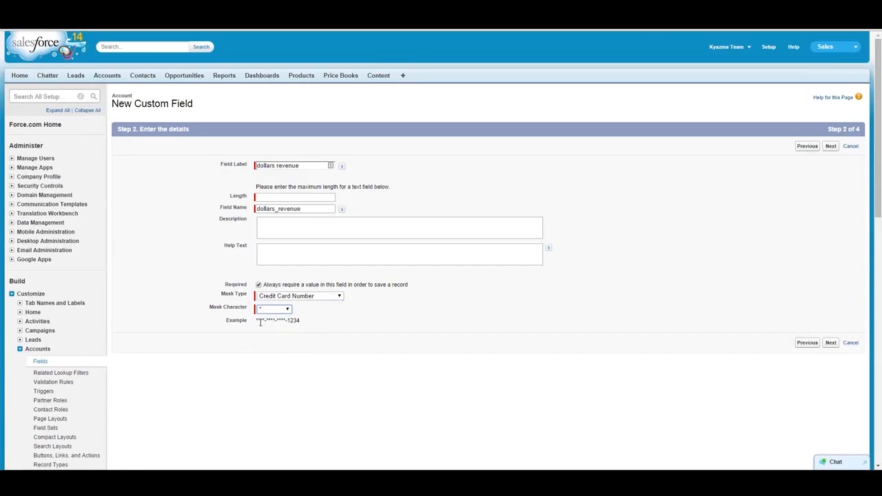
# Switch the mask type to Mask All Characters, Social Security Number and finally Last Four Characters Clear to compare the examples
pyautogui.click(304, 297)
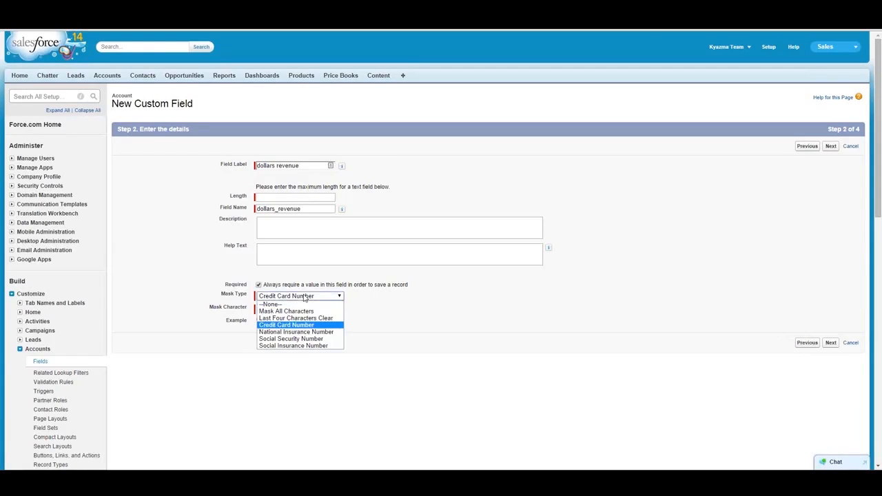
pyautogui.click(300, 312)
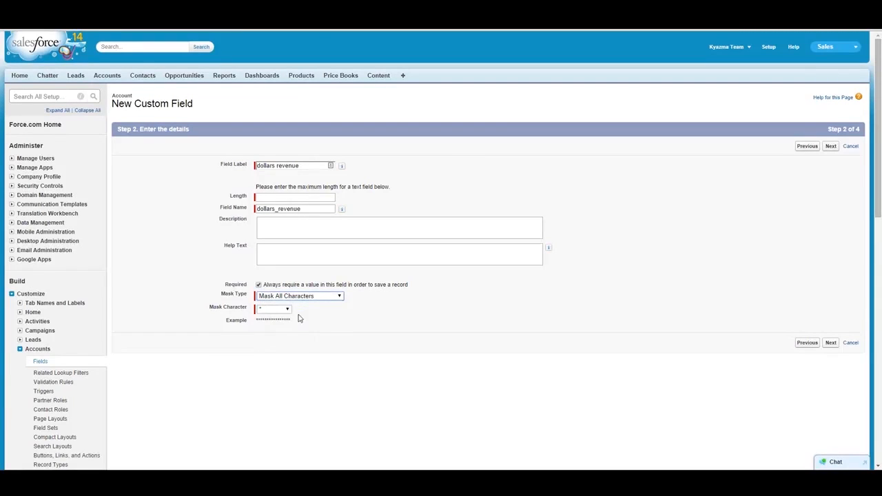
pyautogui.click(306, 296)
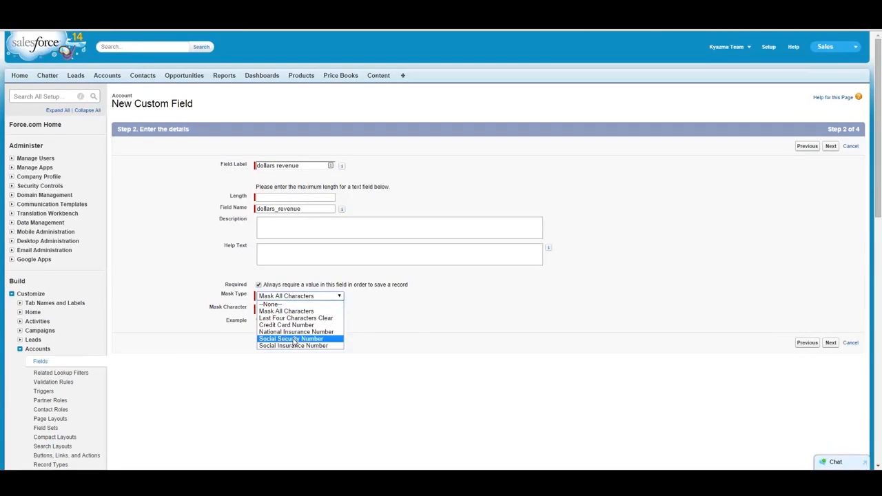
pyautogui.click(311, 338)
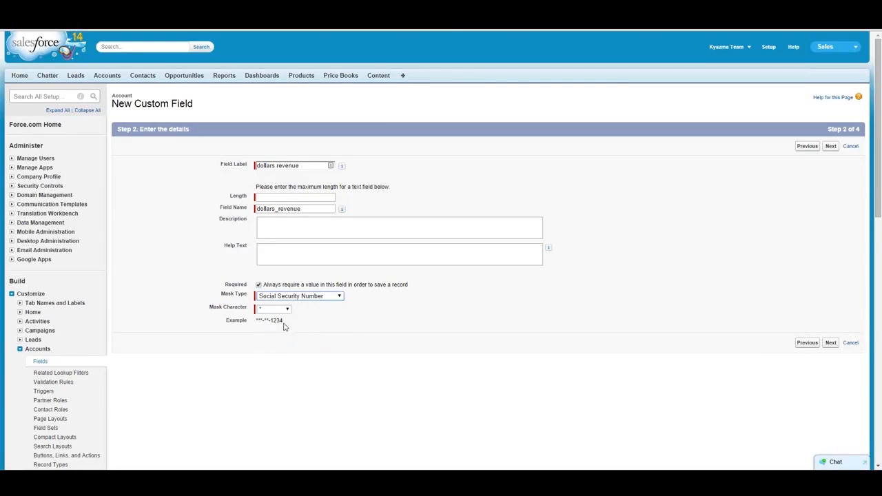
pyautogui.click(288, 298)
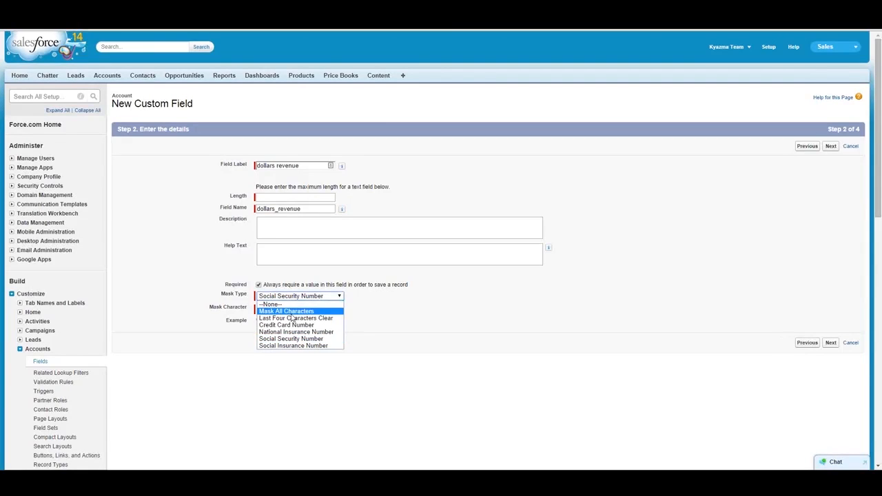
pyautogui.click(293, 319)
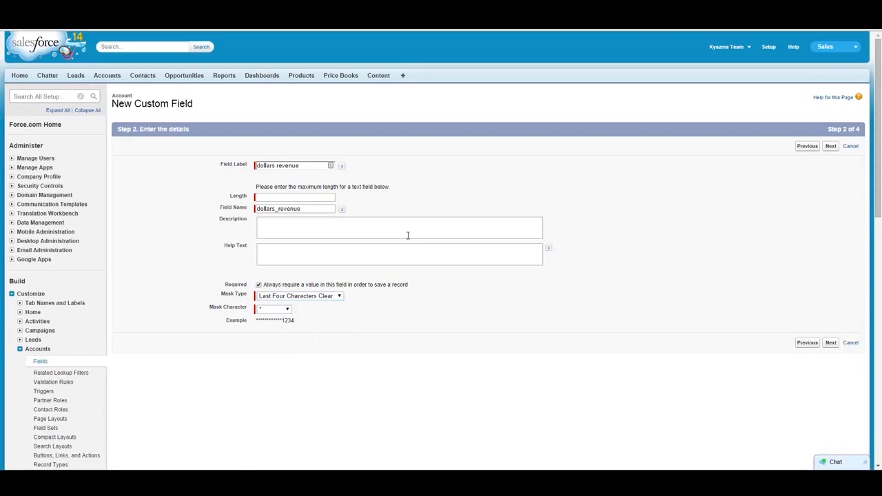
# Return to the data type choice, select URL for the new Account field, and continue to its details
pyautogui.click(809, 147)
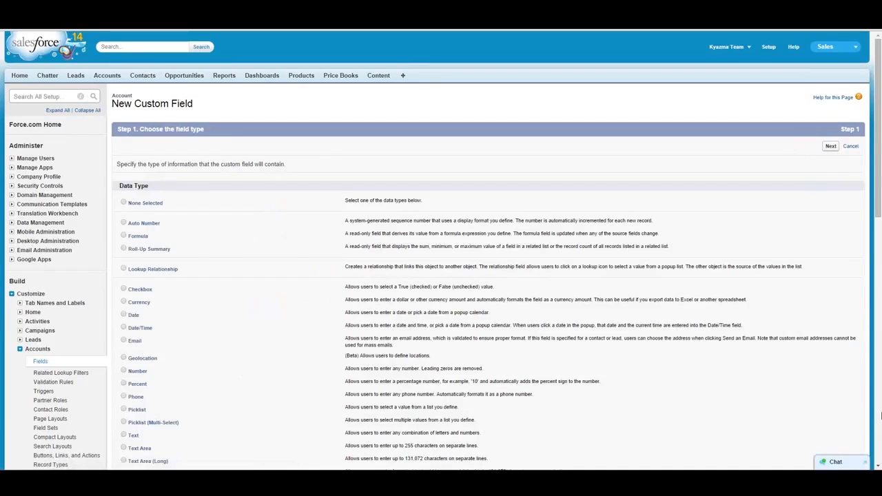
pyautogui.click(879, 415)
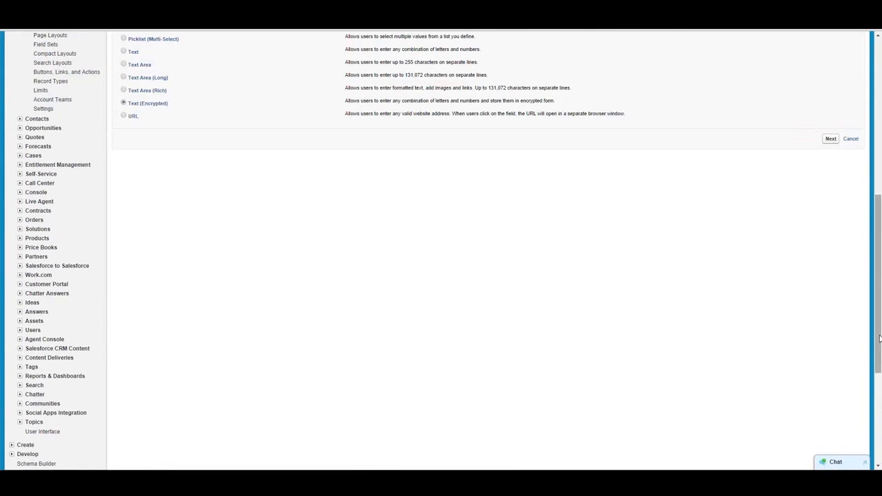
pyautogui.moveTo(880, 277); pyautogui.dragTo(880, 185)
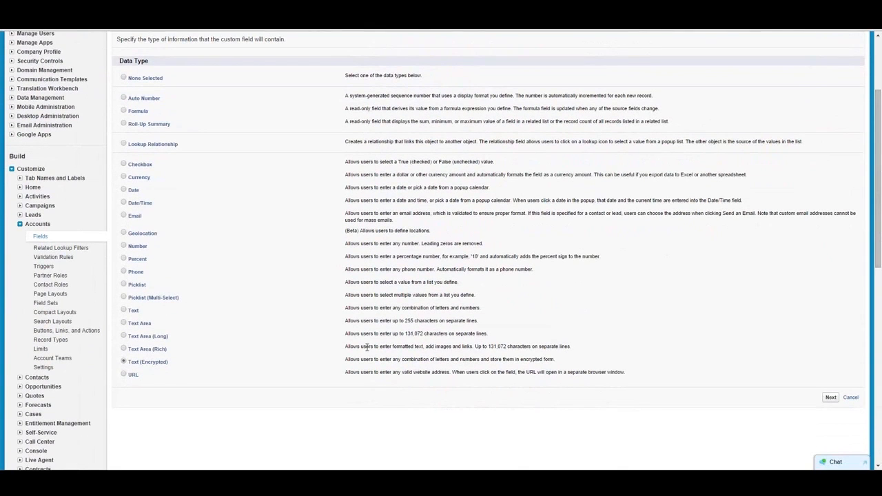
pyautogui.click(124, 375)
pyautogui.click(831, 398)
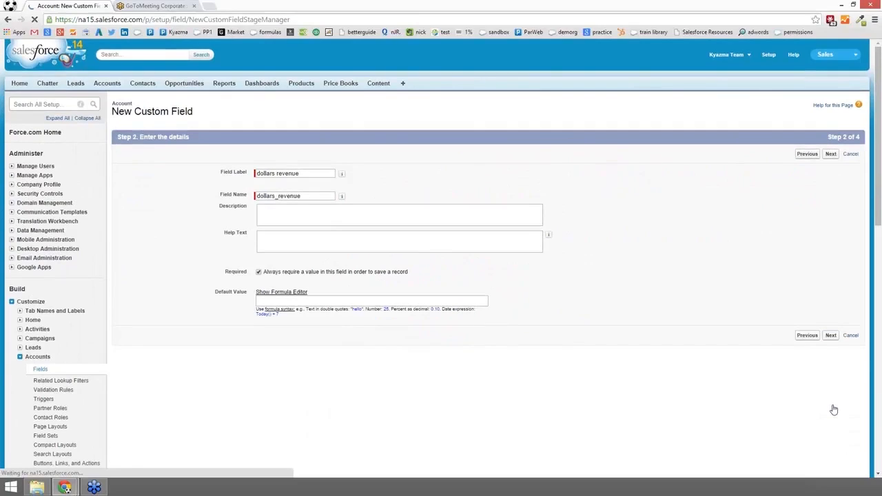